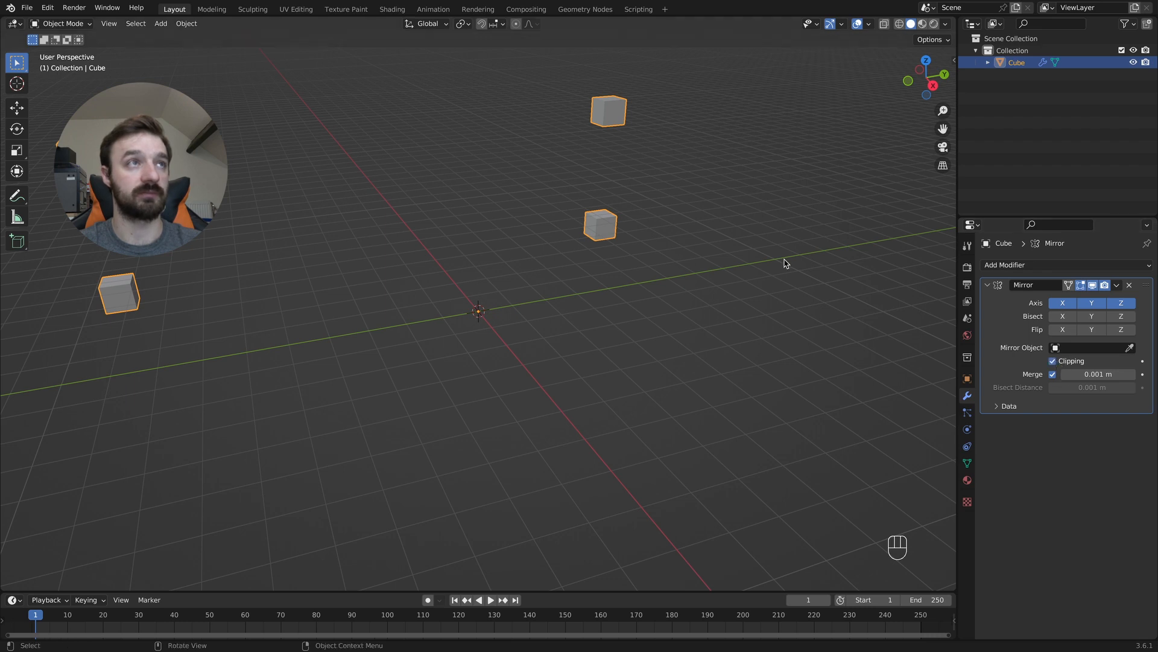
Enter the cube's mesh for editing and delete its face facing the positive X direction.
{"action": "key", "text": "Tab"}
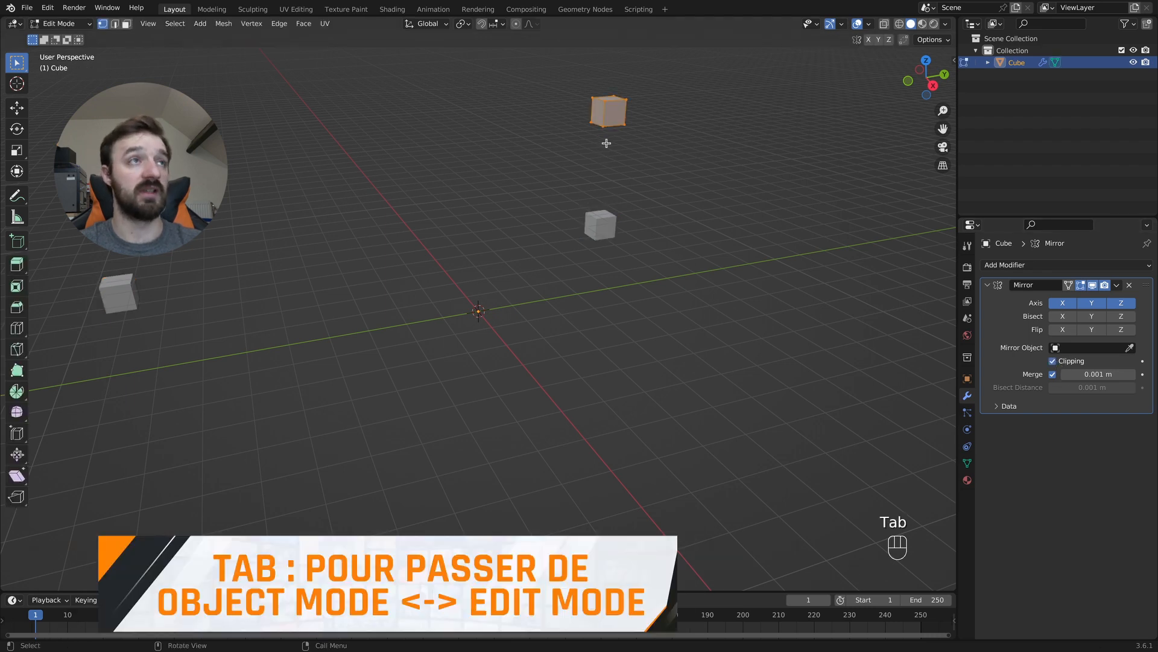
{"action": "key", "text": "3"}
{"action": "left_click", "coordinate": [633, 116]}
{"action": "left_click", "coordinate": [617, 111]}
{"action": "key", "text": "x"}
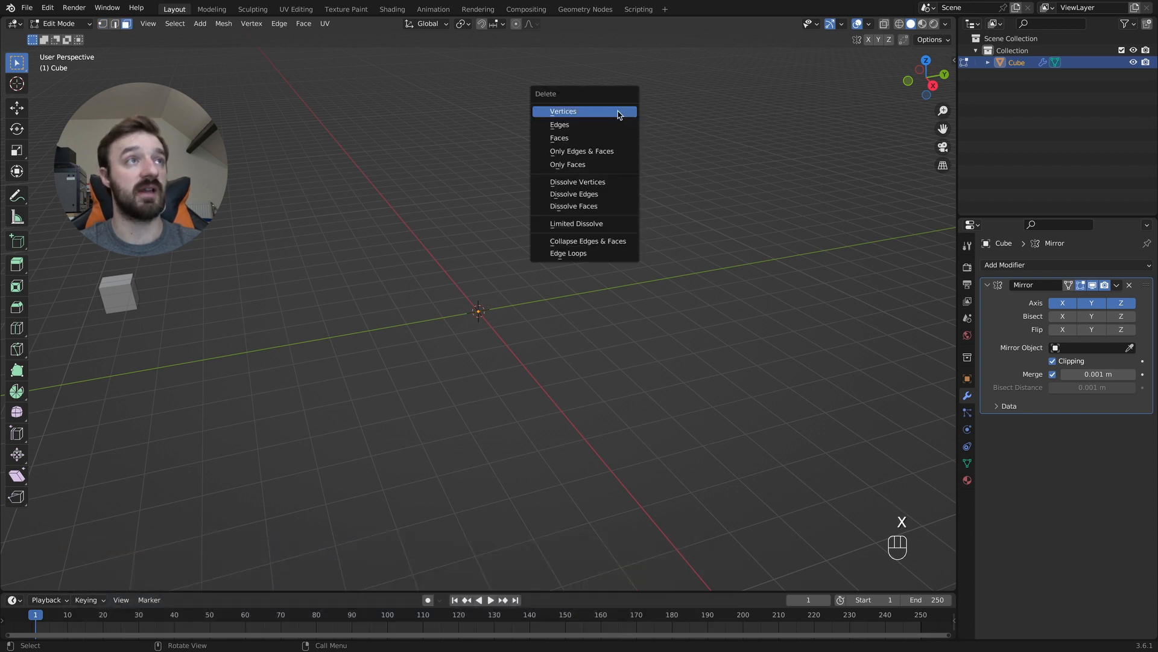
{"action": "left_click", "coordinate": [599, 136]}
{"action": "middle_click_drag", "start_coordinate": [618, 134], "coordinate": [618, 135]}
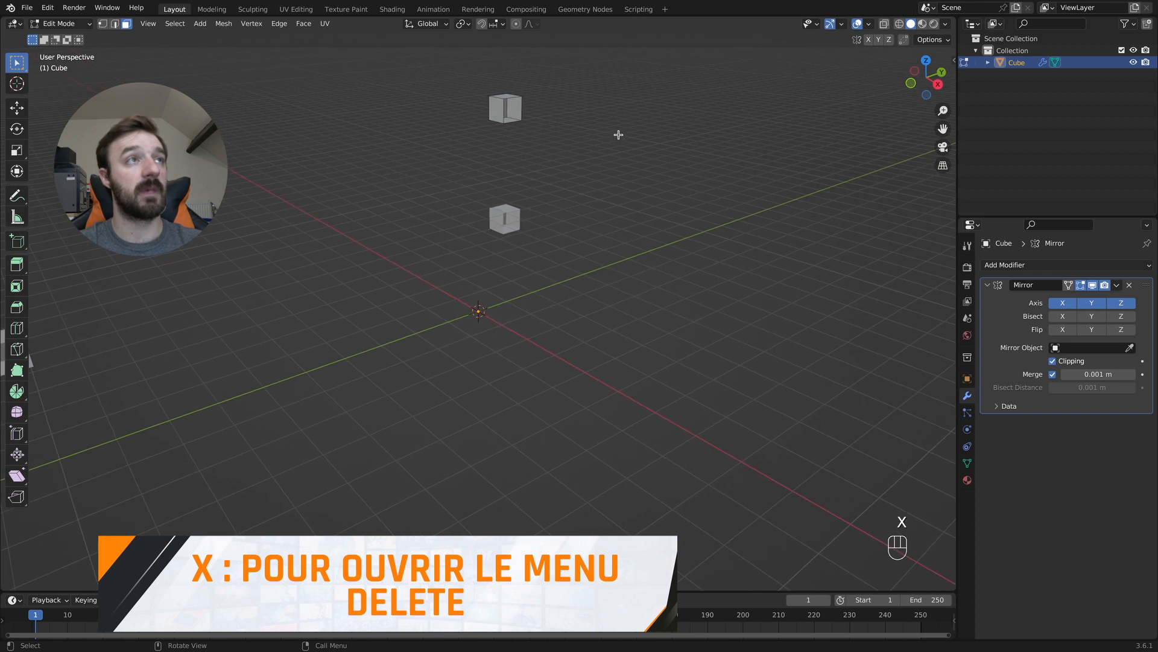
Select the edge loop around the open side and extrude it along X until it meets its mirrored copy.
{"action": "key", "text": "2"}
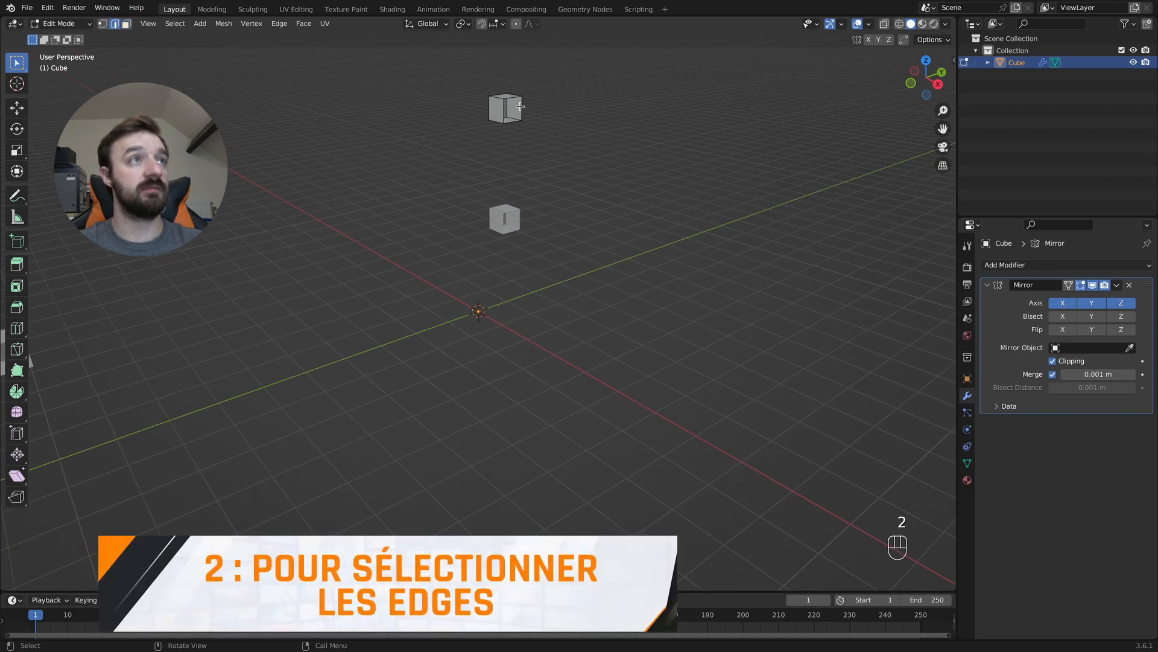
{"action": "key", "text": "alt"}
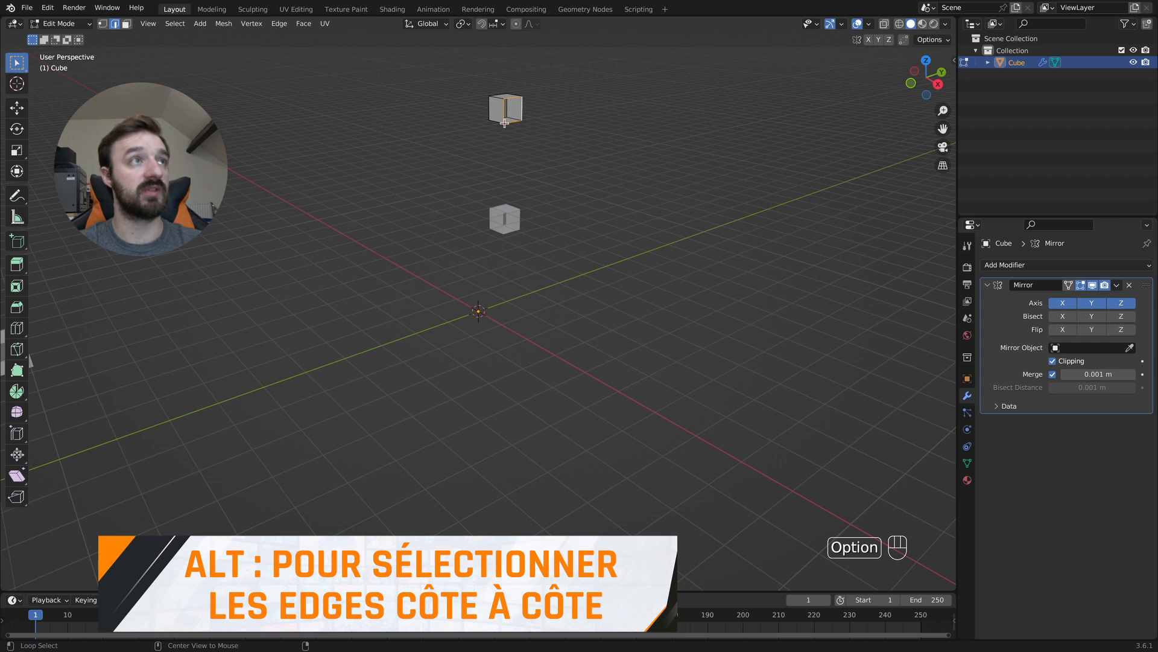
{"action": "scroll", "coordinate": [544, 139], "scroll_direction": "down", "scroll_amount": 4, "text": "super"}
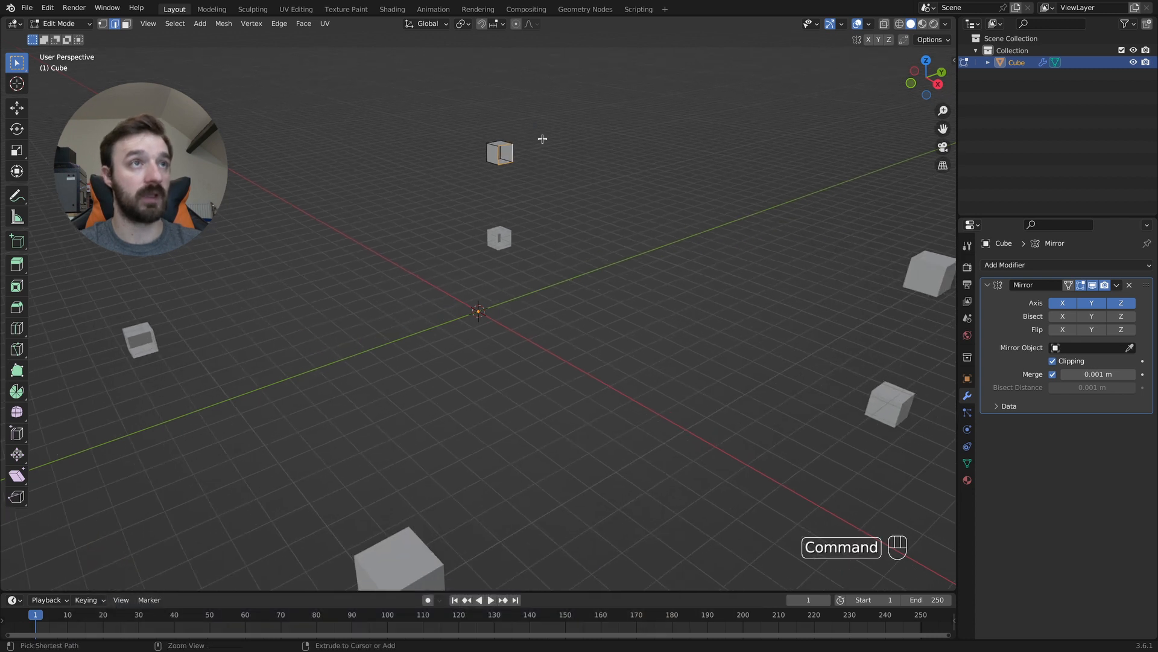
{"action": "scroll", "coordinate": [544, 140], "scroll_direction": "left", "scroll_amount": 5}
{"action": "key", "text": "e"}
{"action": "key", "text": "x"}
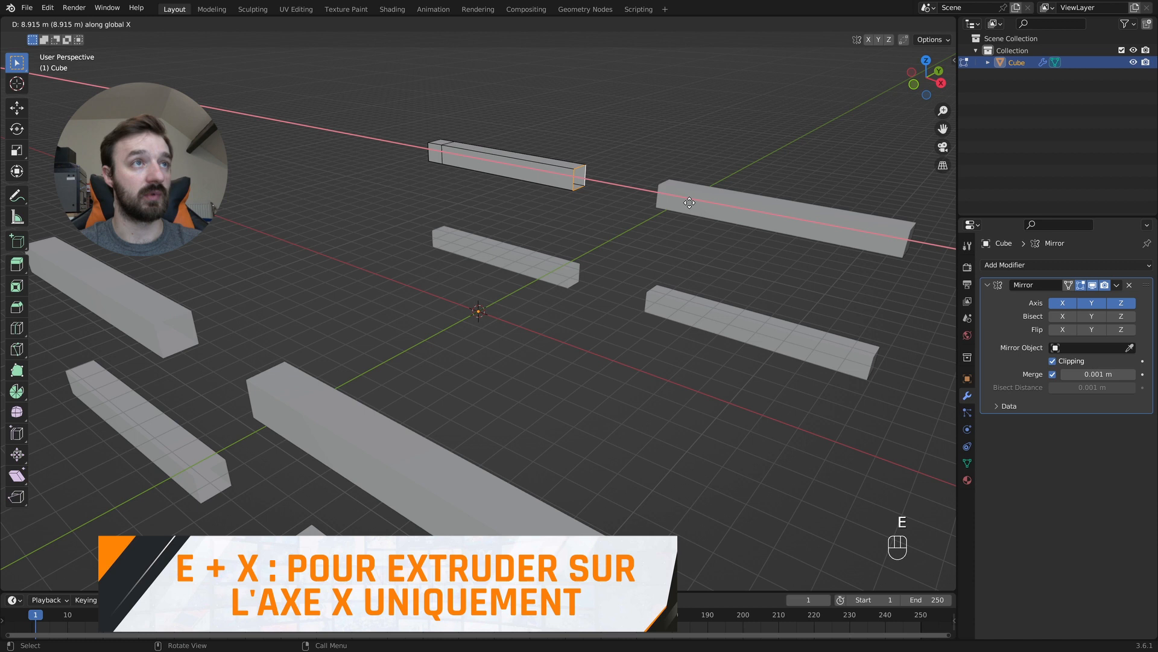
{"action": "left_click", "coordinate": [748, 221]}
Delete the corner cube's face that points along negative Y toward its mirrored copy.
{"action": "key", "text": "3"}
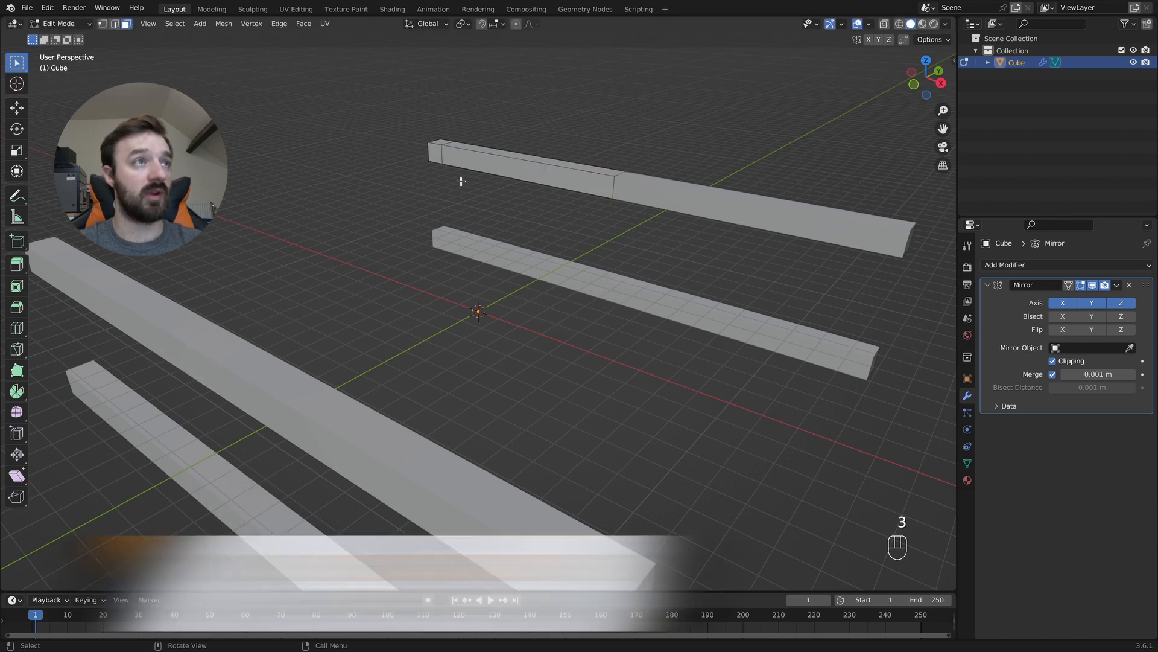
{"action": "left_click", "coordinate": [434, 153]}
{"action": "key", "text": "x"}
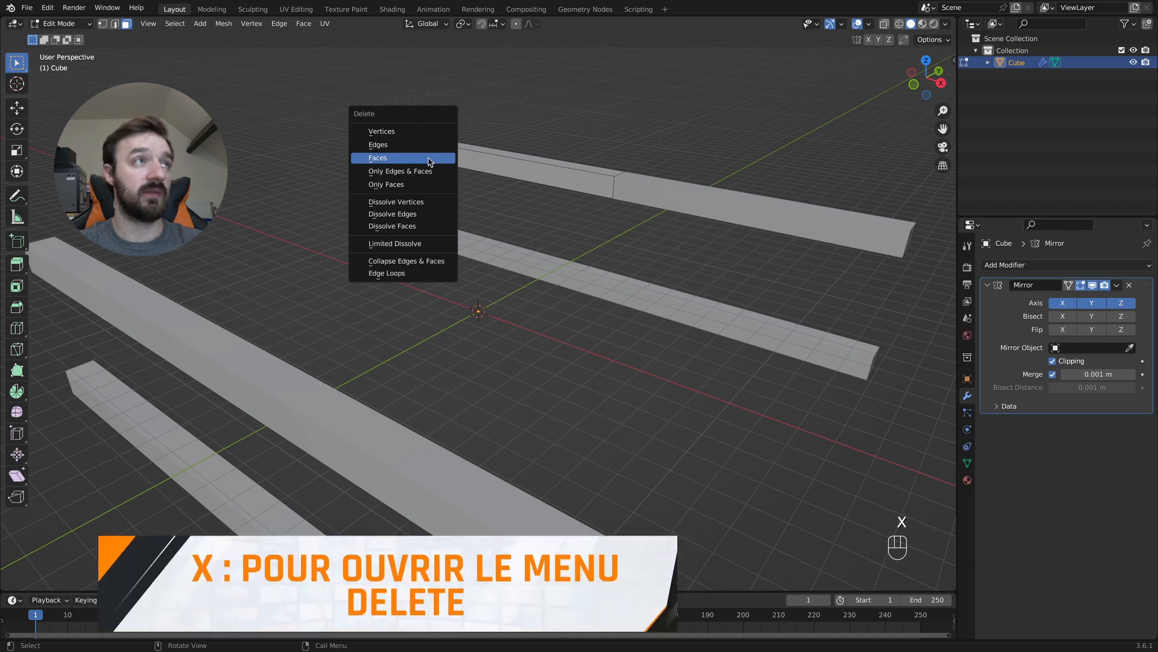
{"action": "left_click", "coordinate": [431, 159]}
Select the edge loop of the new opening and extrude it along Y until it joins its mirrored copy.
{"action": "key", "text": "2"}
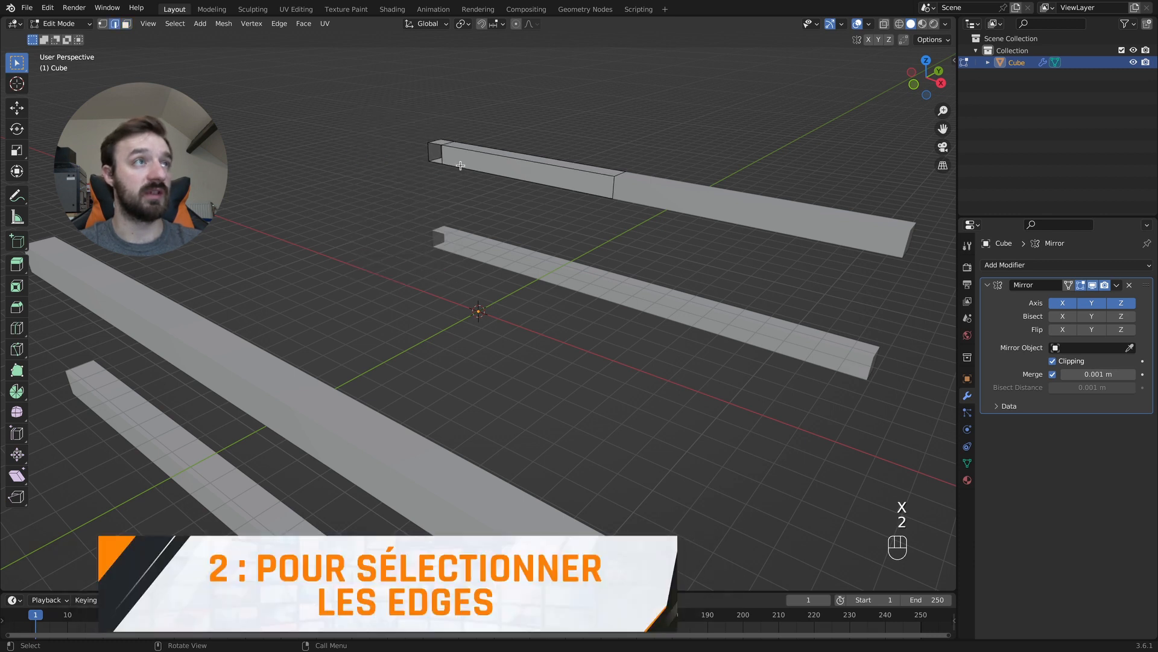
{"action": "key", "text": "alt"}
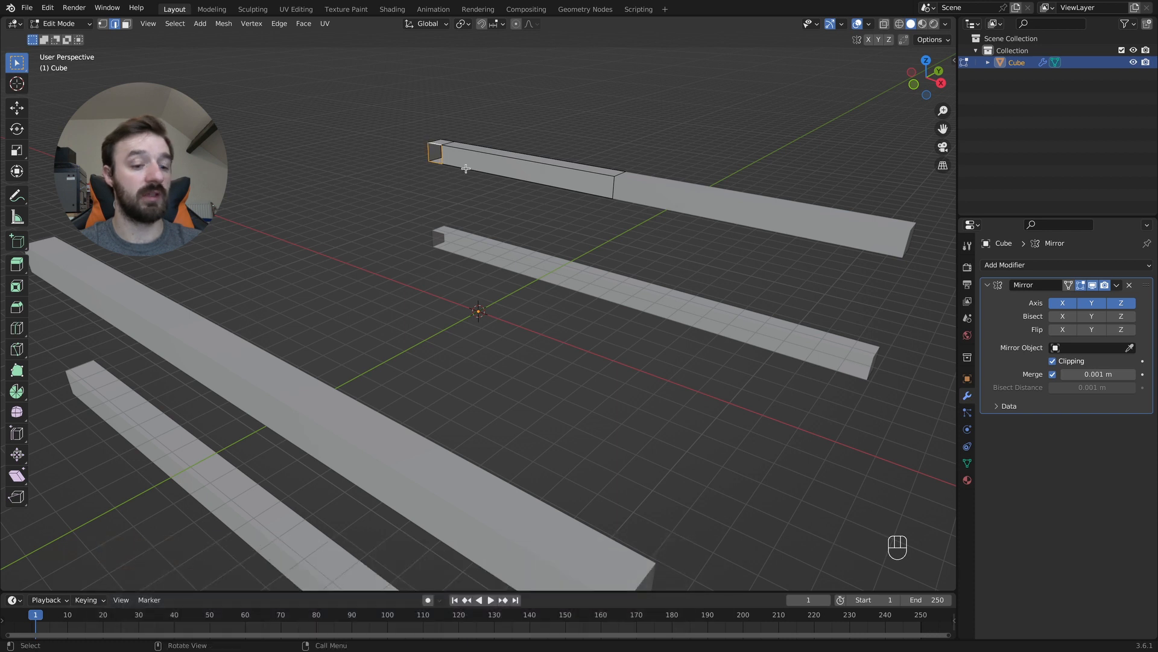
{"action": "middle_click_drag", "start_coordinate": [466, 168], "coordinate": [466, 169]}
{"action": "key", "text": "e"}
{"action": "key", "text": "y"}
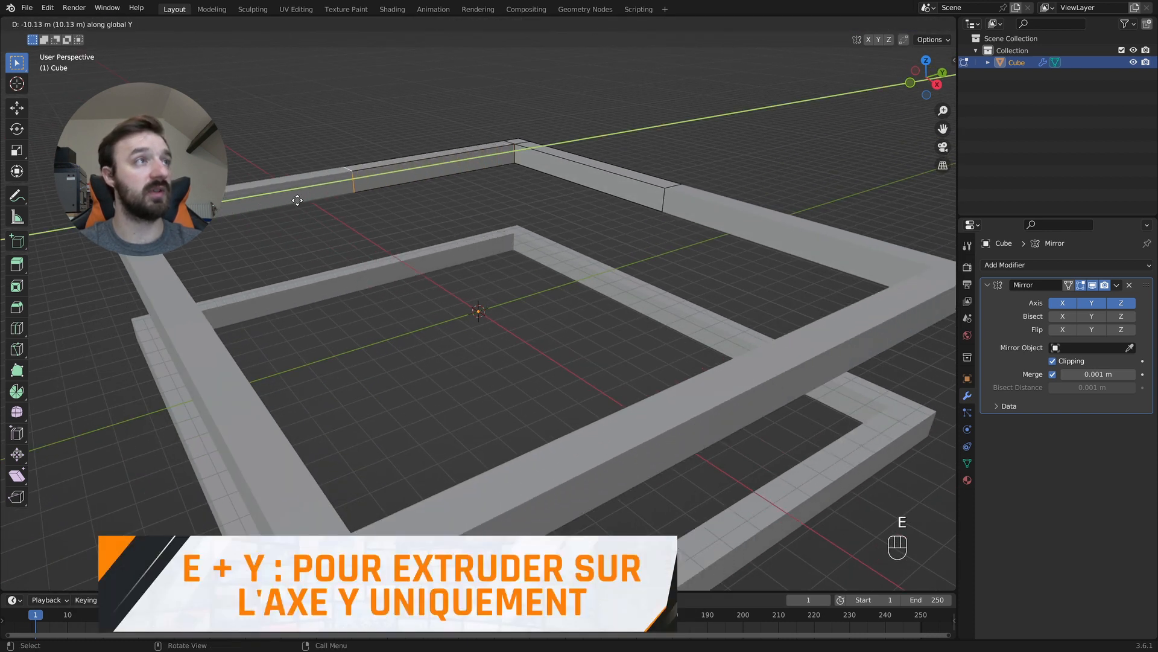
{"action": "left_click", "coordinate": [284, 204]}
Delete the face on the underside of the corner cube.
{"action": "middle_click_drag", "start_coordinate": [284, 205], "coordinate": [288, 205]}
{"action": "key", "text": "3"}
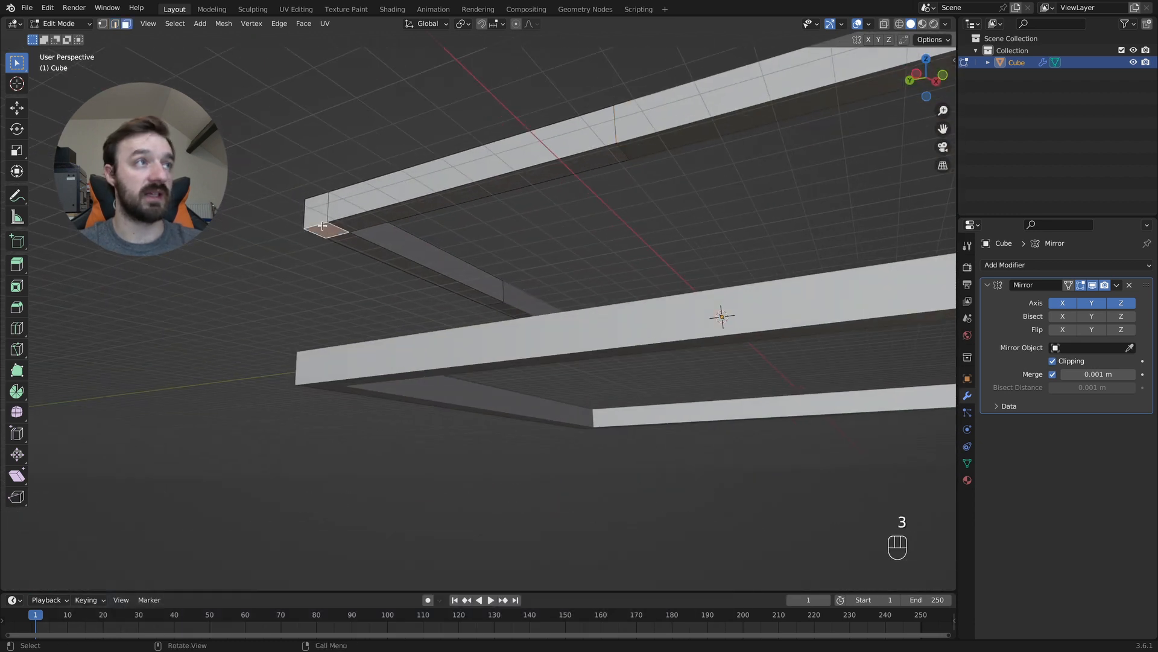
{"action": "key", "text": "x"}
{"action": "left_click", "coordinate": [373, 228]}
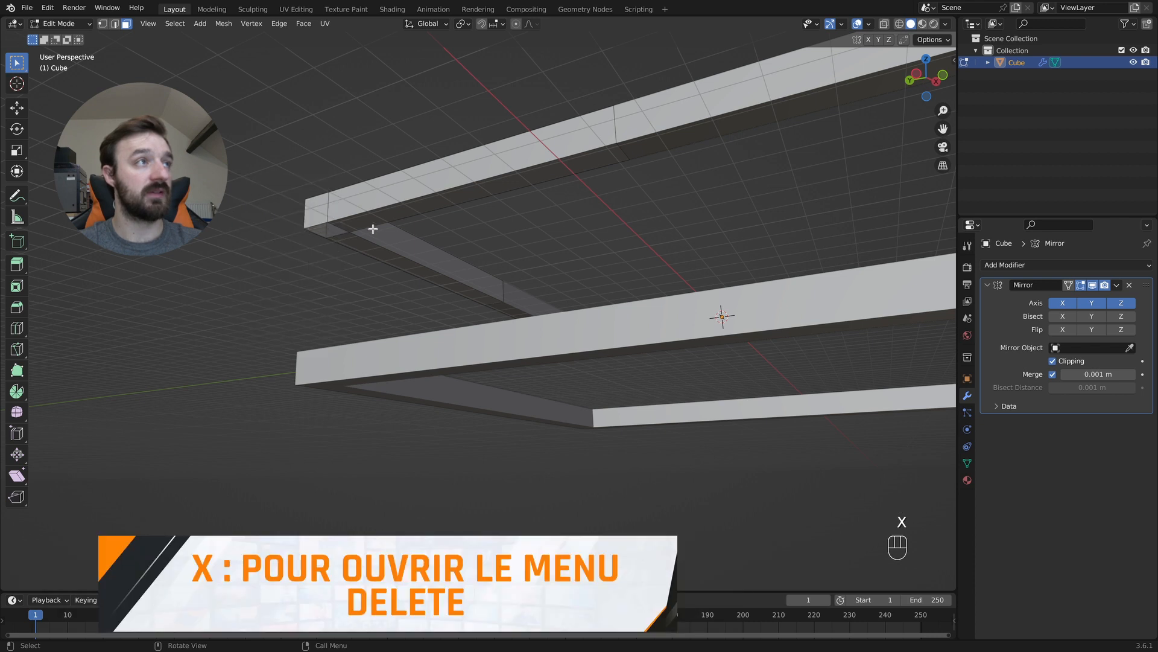
Select the edge loop of the underside opening and extrude it down along Z to form the frame's vertical legs.
{"action": "left_click", "coordinate": [338, 226], "text": "alt"}
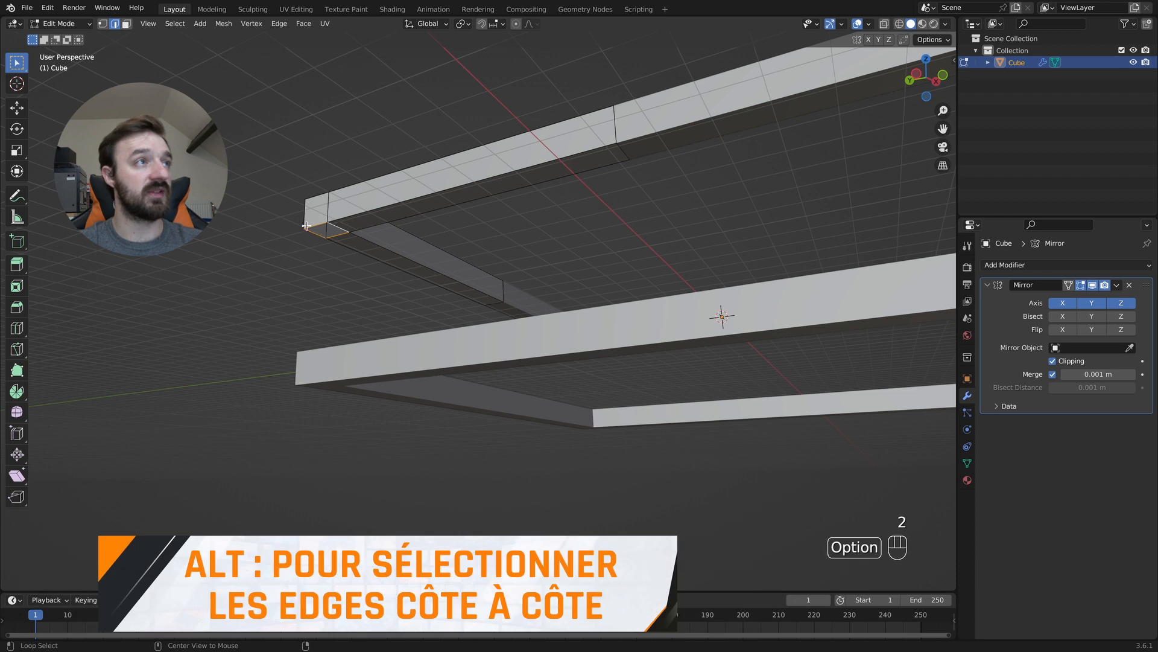
{"action": "key", "text": "e"}
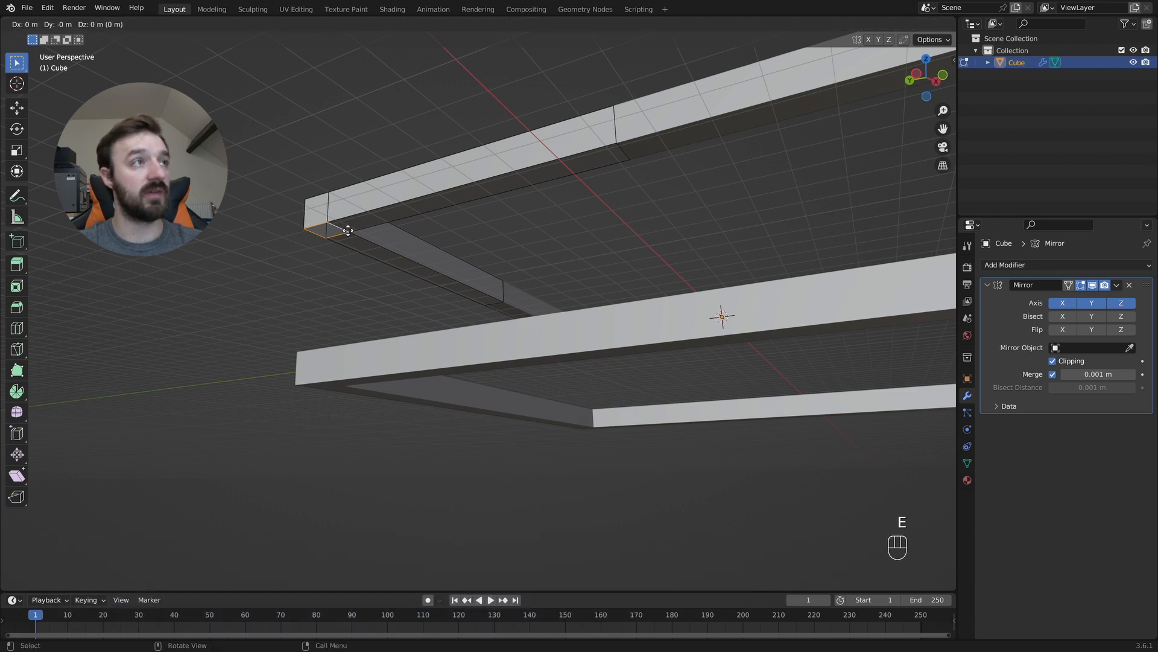
{"action": "key", "text": "z"}
{"action": "left_click", "coordinate": [348, 301]}
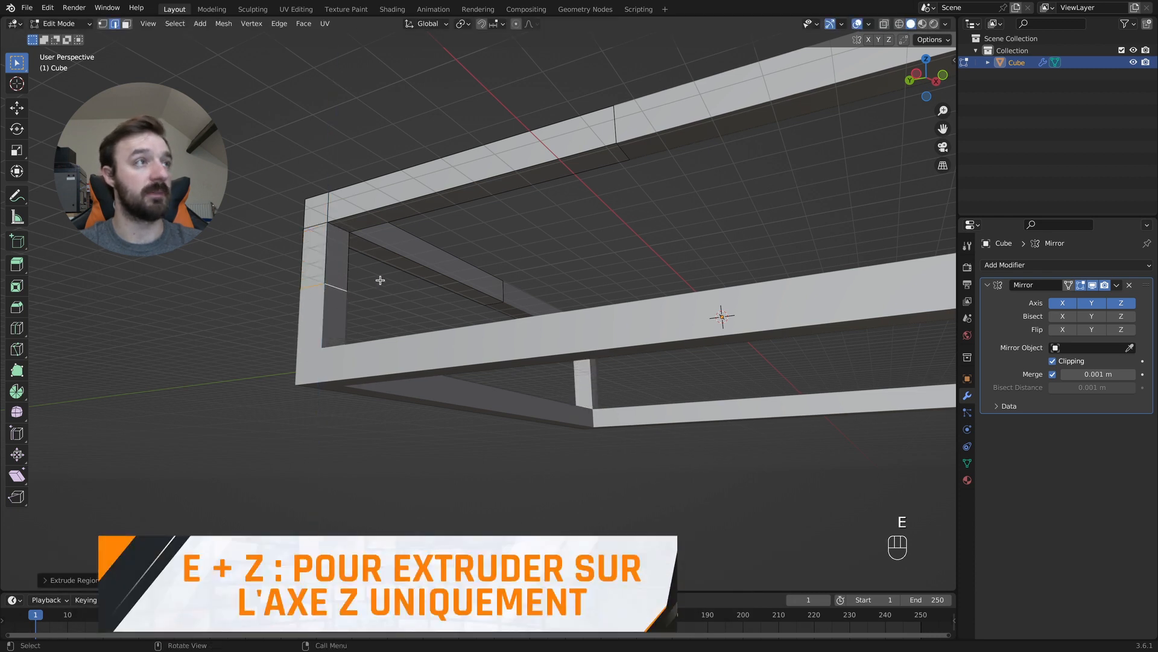
Select the whole mesh and move it about 5.9 m, mainly along X toward the centre, to narrow the frame.
{"action": "scroll", "coordinate": [406, 262], "scroll_direction": "down", "scroll_amount": 3, "text": "ctrl"}
{"action": "scroll", "coordinate": [407, 262], "scroll_direction": "up", "scroll_amount": 10}
{"action": "scroll", "coordinate": [407, 262], "scroll_direction": "right", "scroll_amount": 10}
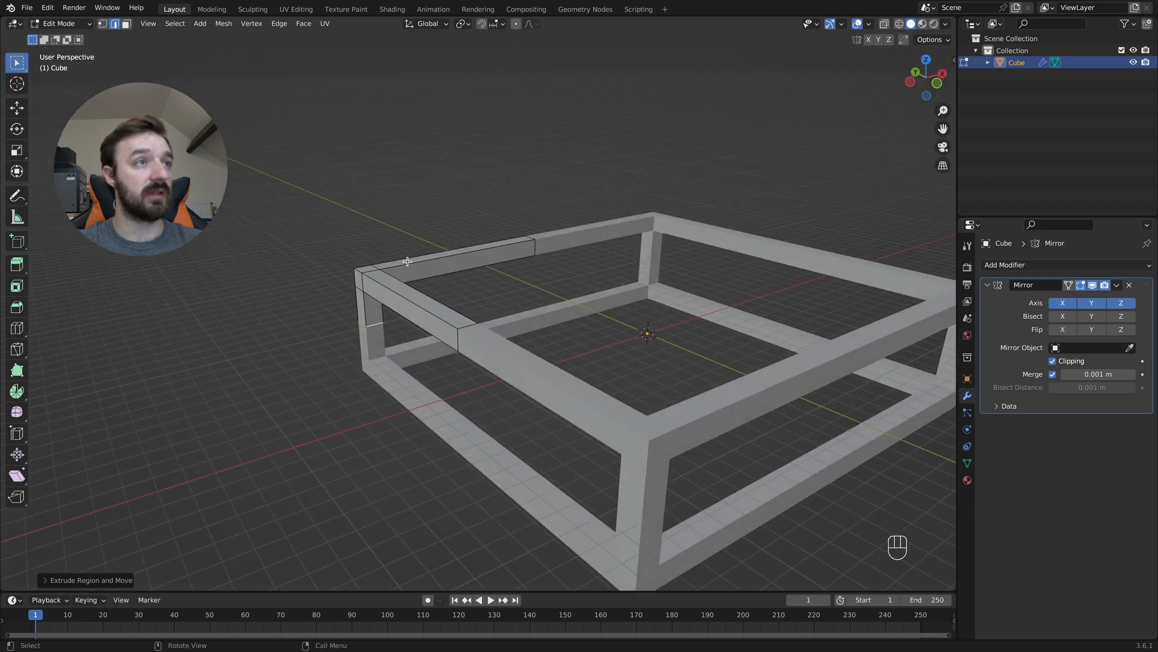
{"action": "scroll", "coordinate": [408, 262], "scroll_direction": "up", "scroll_amount": 3}
{"action": "key", "text": "a"}
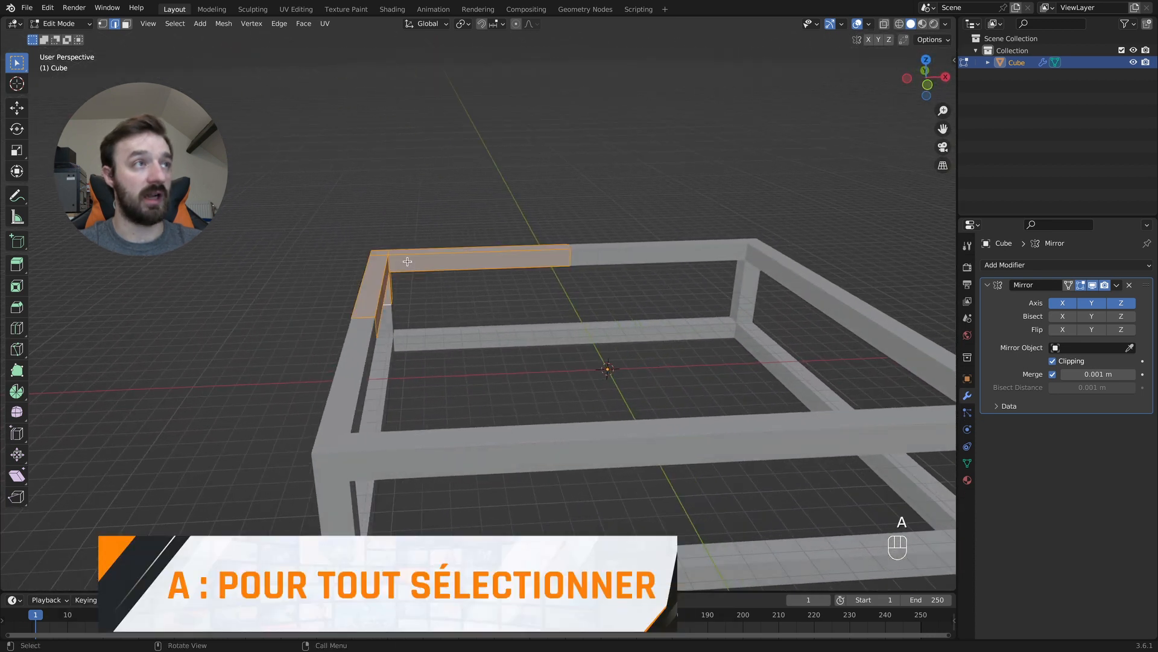
{"action": "scroll", "coordinate": [408, 262], "scroll_direction": "down", "scroll_amount": 3, "text": "ctrl"}
{"action": "scroll", "coordinate": [407, 261], "scroll_direction": "down", "scroll_amount": 3, "text": "ctrl"}
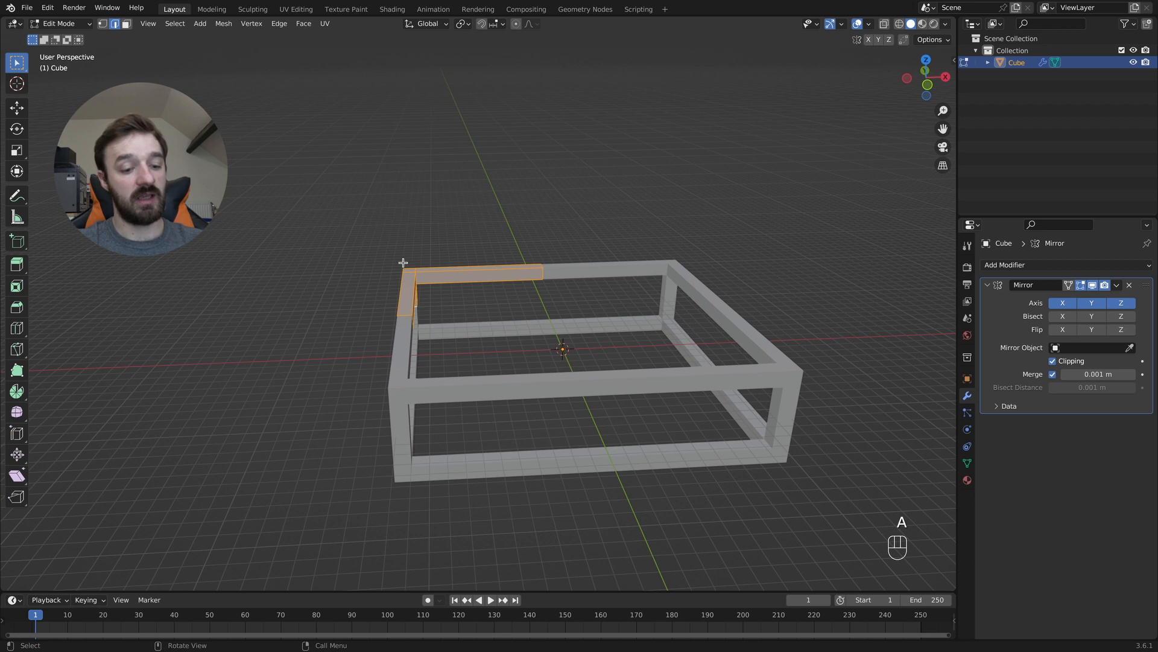
{"action": "key", "text": "g"}
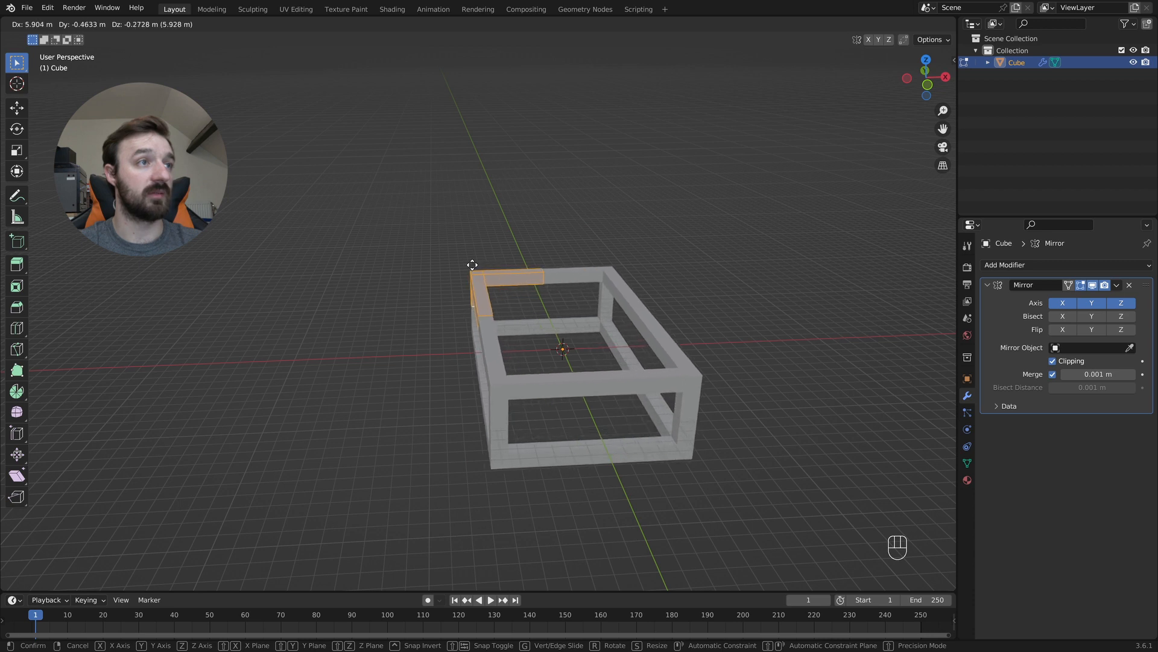
{"action": "left_click", "coordinate": [473, 264]}
Scale down the whole selection to thin the bars, and move it along X toward the centre to narrow the frame further.
{"action": "middle_click_drag", "start_coordinate": [473, 264], "coordinate": [481, 263]}
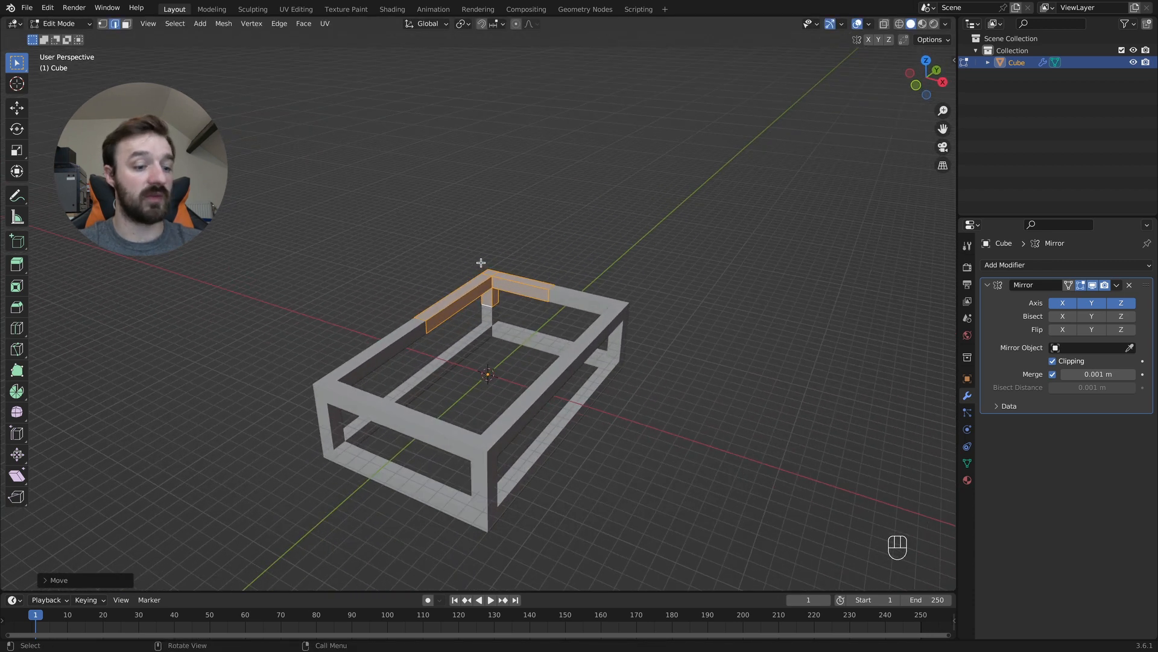
{"action": "key", "text": "s"}
{"action": "left_click", "coordinate": [549, 279]}
{"action": "middle_click_drag", "start_coordinate": [548, 278], "coordinate": [552, 279]}
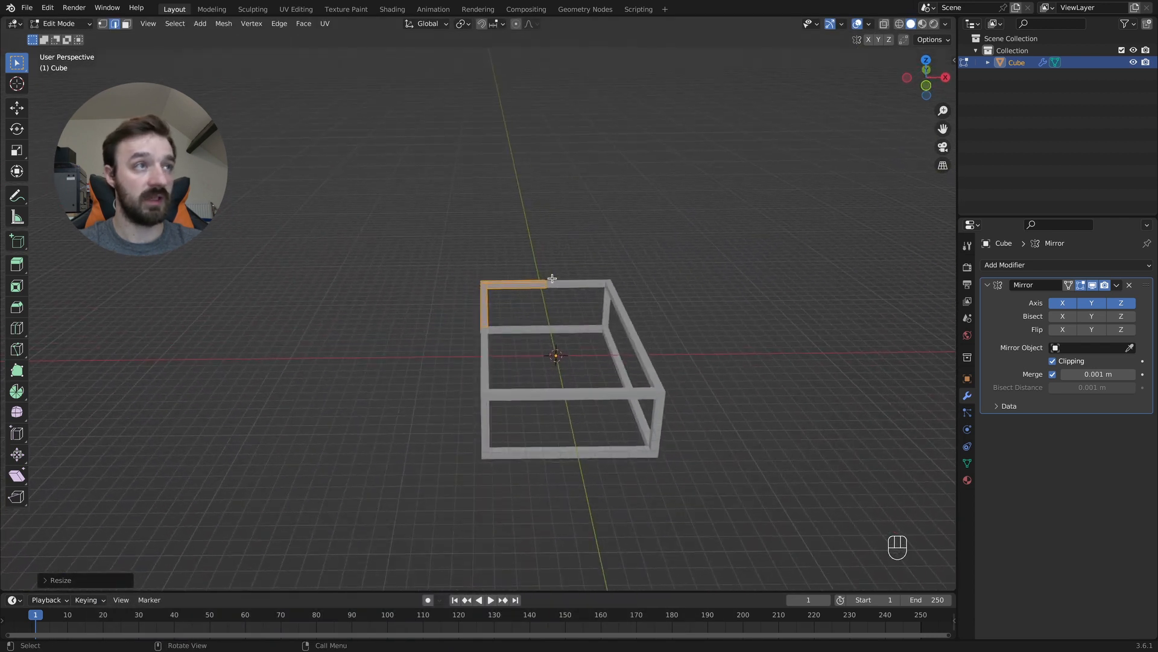
{"action": "key", "text": "g"}
{"action": "key", "text": "x"}
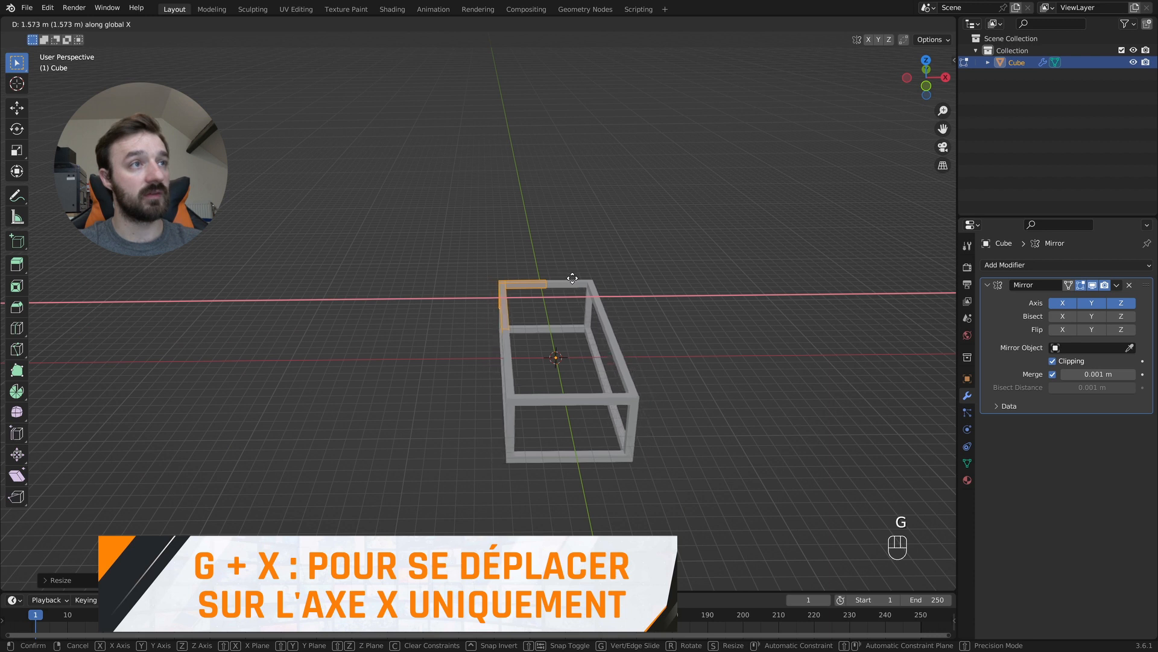
{"action": "left_click", "coordinate": [582, 278]}
Move the selected mesh along Y toward the centre to shorten the frame.
{"action": "middle_click_drag", "start_coordinate": [581, 278], "coordinate": [452, 327]}
{"action": "scroll", "coordinate": [453, 326], "scroll_direction": "up", "scroll_amount": 2}
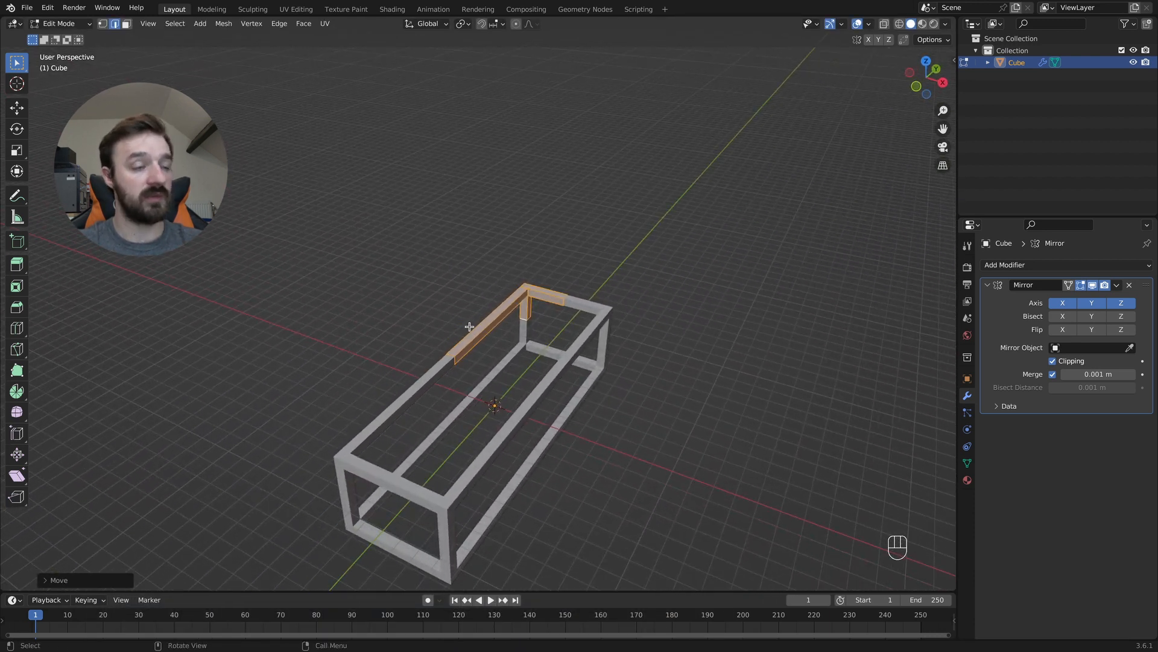
{"action": "key", "text": "g"}
{"action": "key", "text": "y"}
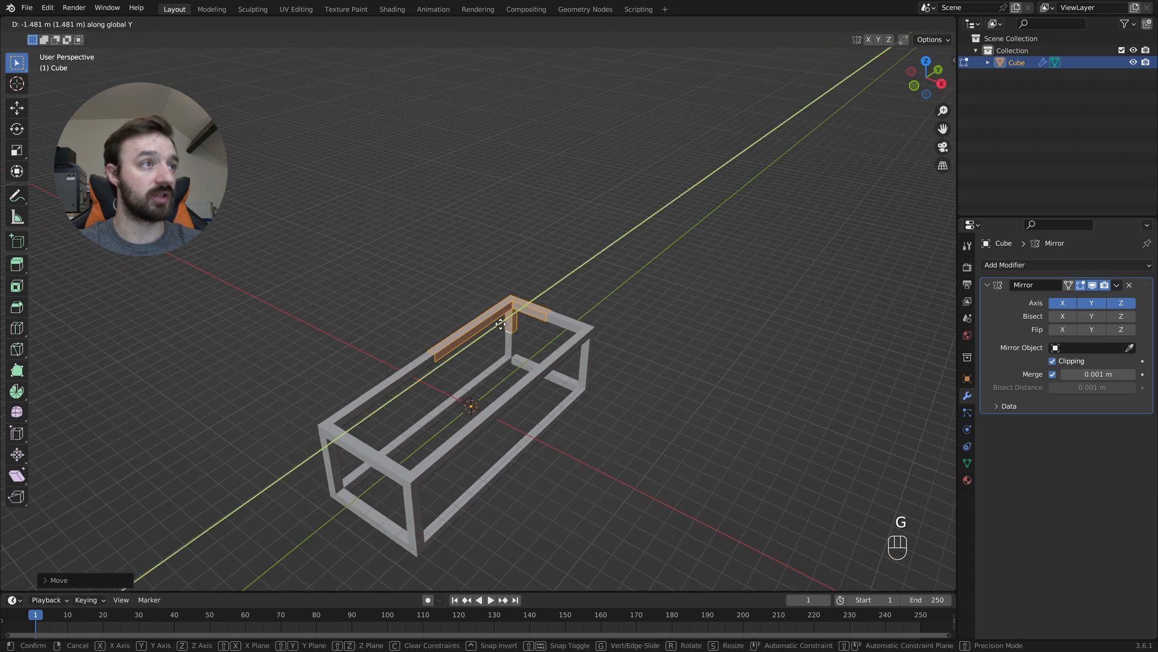
{"action": "left_click", "coordinate": [489, 329]}
Move the selected mesh slightly outward along X to widen the frame a little.
{"action": "middle_click_drag", "start_coordinate": [489, 328], "coordinate": [489, 330]}
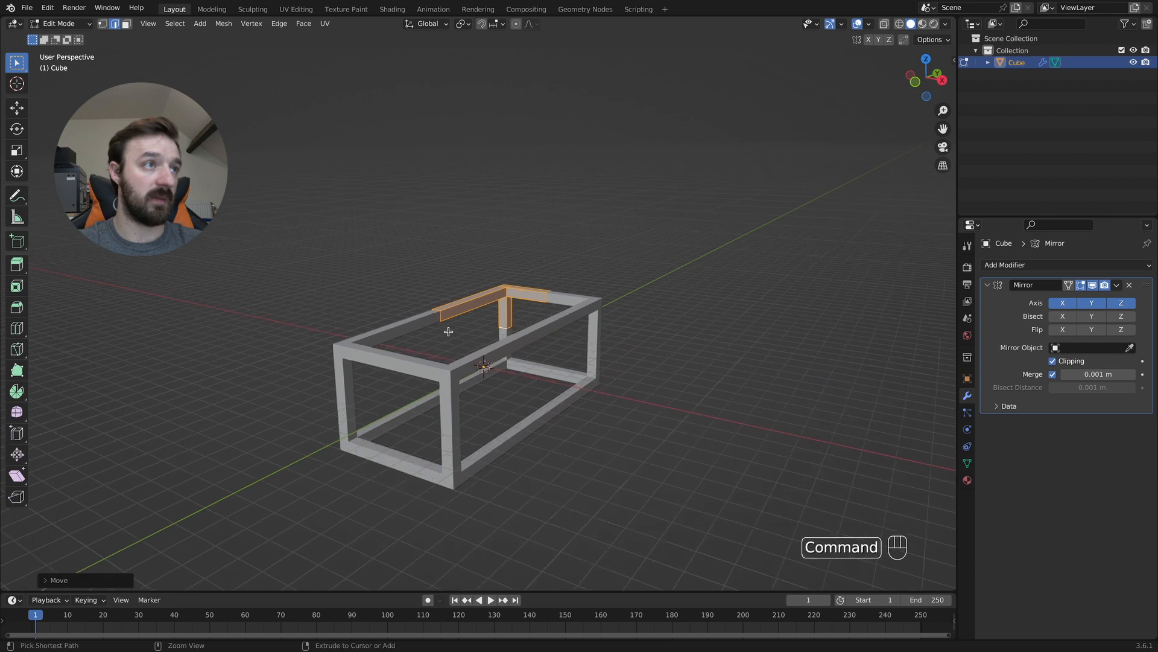
{"action": "scroll", "coordinate": [448, 331], "scroll_direction": "up", "scroll_amount": 5, "text": "super"}
{"action": "scroll", "coordinate": [448, 331], "scroll_direction": "up", "scroll_amount": 5}
{"action": "scroll", "coordinate": [448, 331], "scroll_direction": "down", "scroll_amount": 4, "text": "shift"}
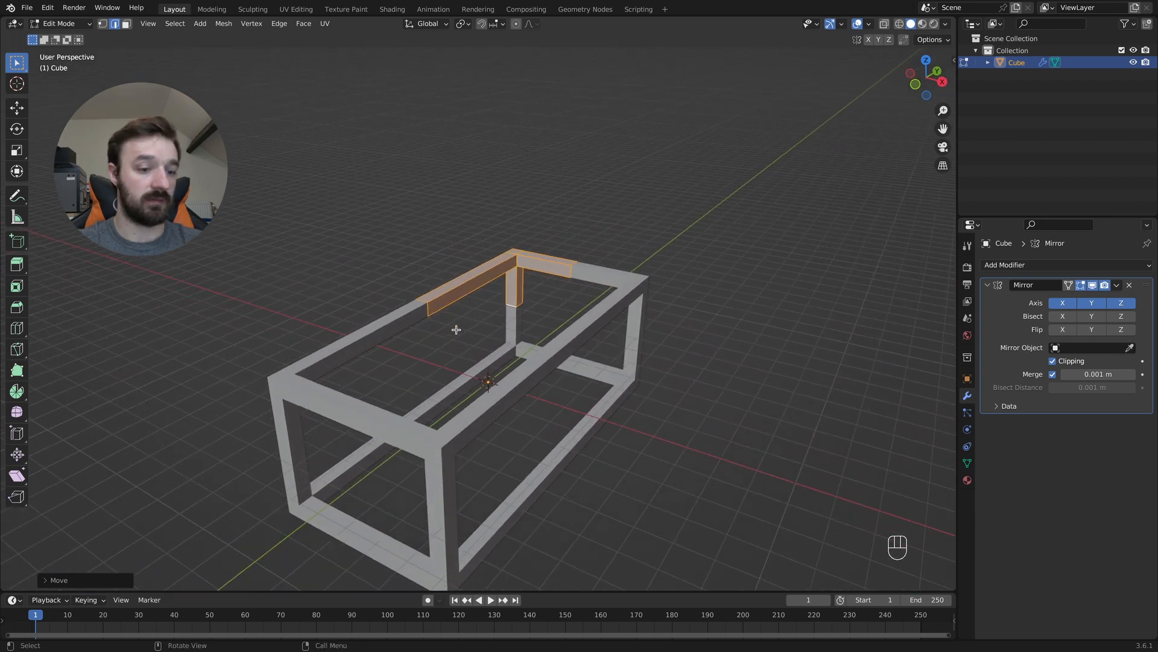
{"action": "key", "text": "g"}
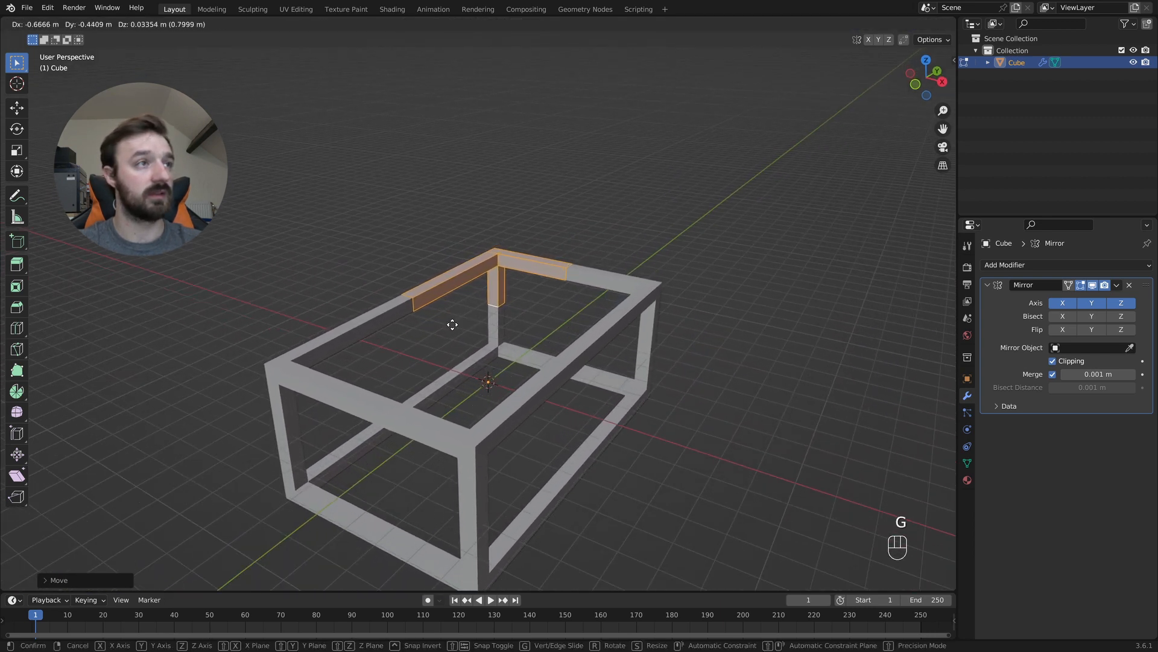
{"action": "key", "text": "x"}
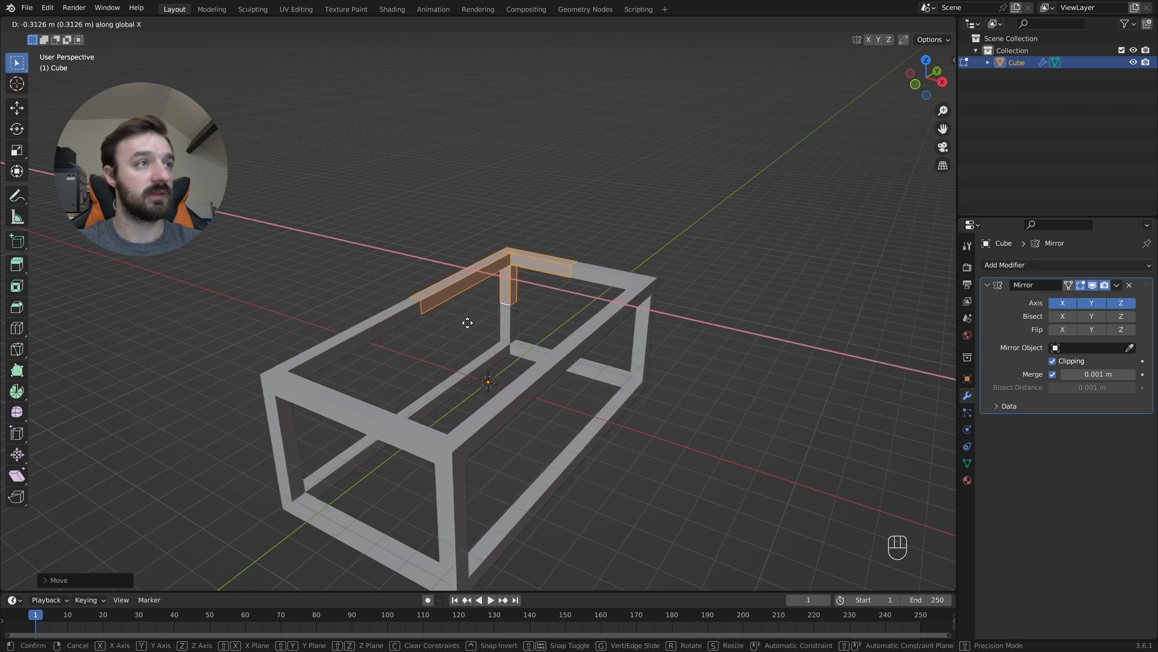
{"action": "left_click", "coordinate": [471, 321]}
Add a single loop cut running lengthwise along the inner sides of the upper frame bars.
{"action": "middle_click_drag", "start_coordinate": [470, 322], "coordinate": [477, 320], "text": "shift"}
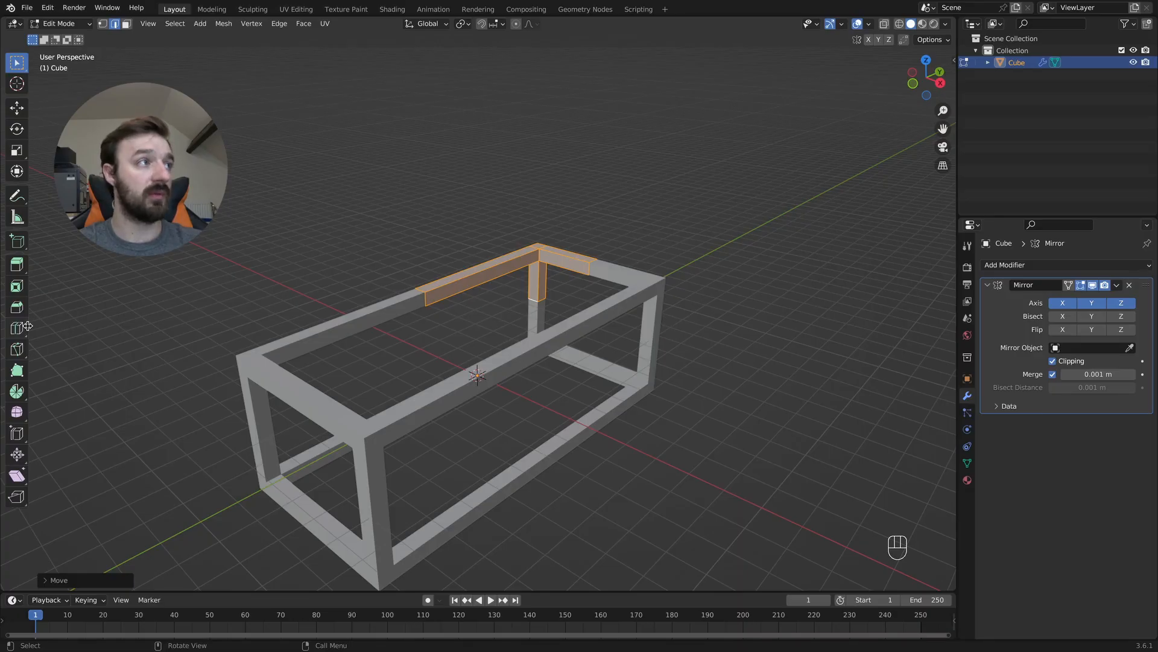
{"action": "left_click", "coordinate": [18, 328]}
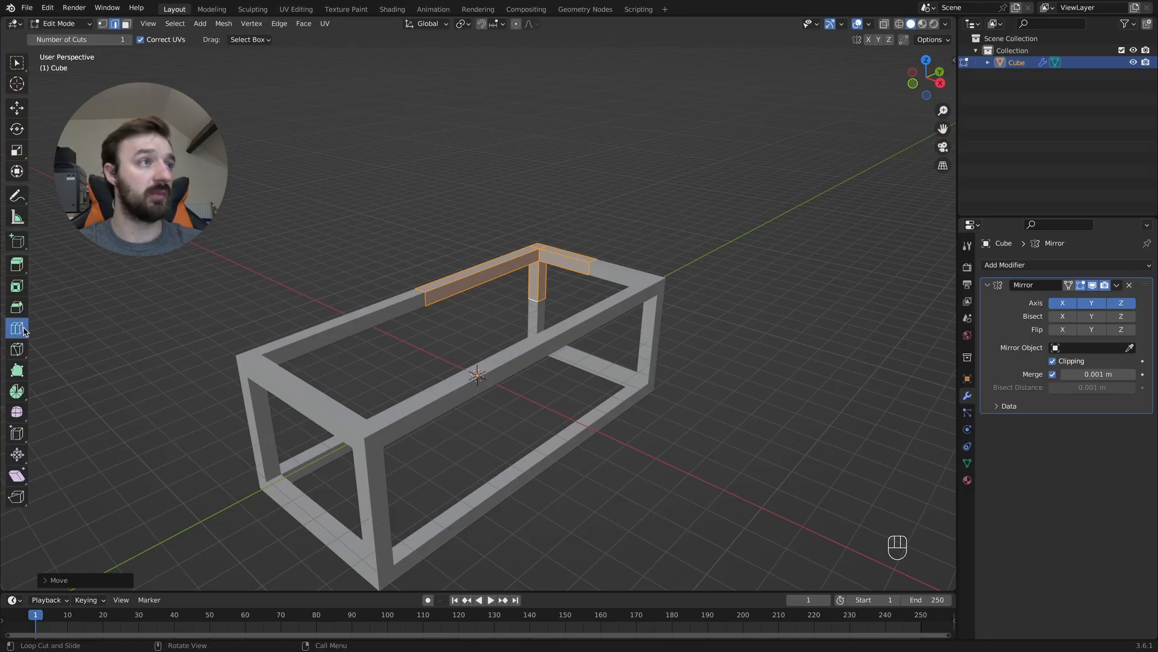
{"action": "left_click", "coordinate": [425, 302]}
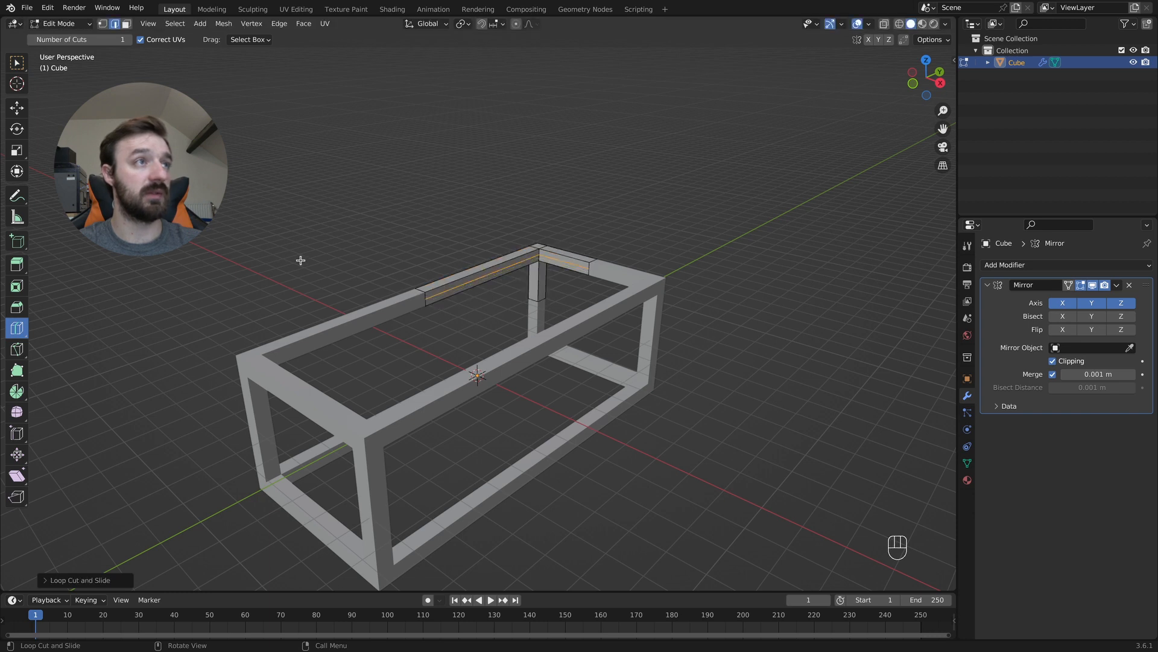
Duplicate the two lower inner faces of the upper frame bars in place and separate the copy into its own object.
{"action": "left_click", "coordinate": [24, 64]}
{"action": "key", "text": "3"}
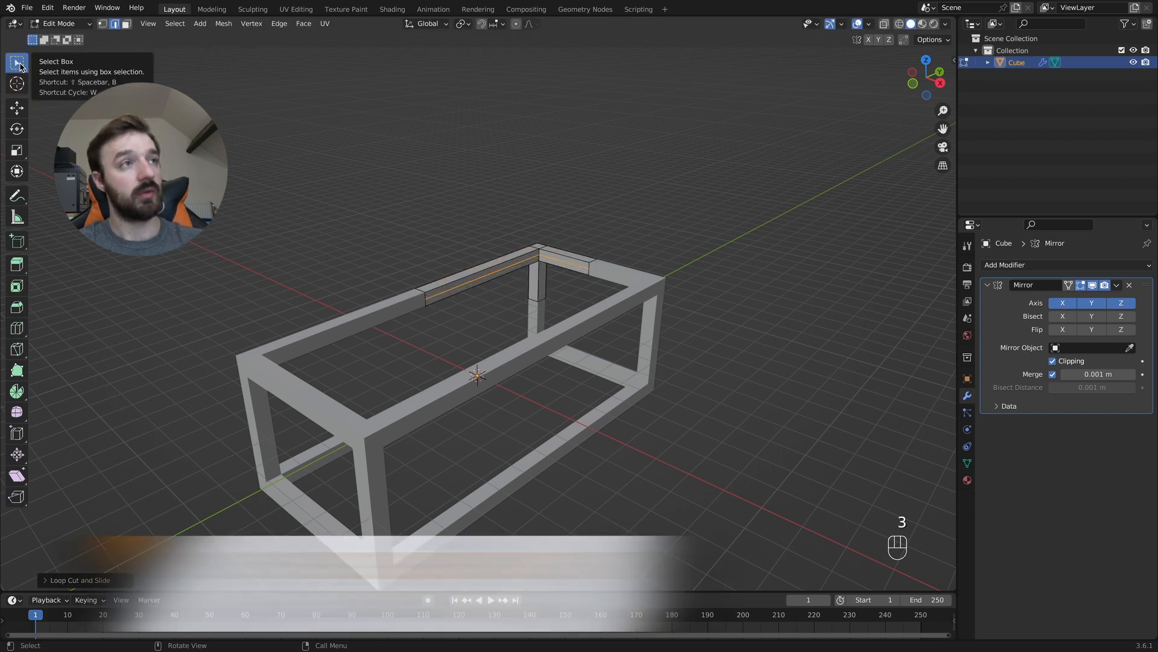
{"action": "key", "text": "3"}
{"action": "left_click", "coordinate": [487, 281]}
{"action": "left_click", "coordinate": [558, 263], "text": "shift"}
{"action": "scroll", "coordinate": [561, 272], "scroll_direction": "up", "scroll_amount": 2}
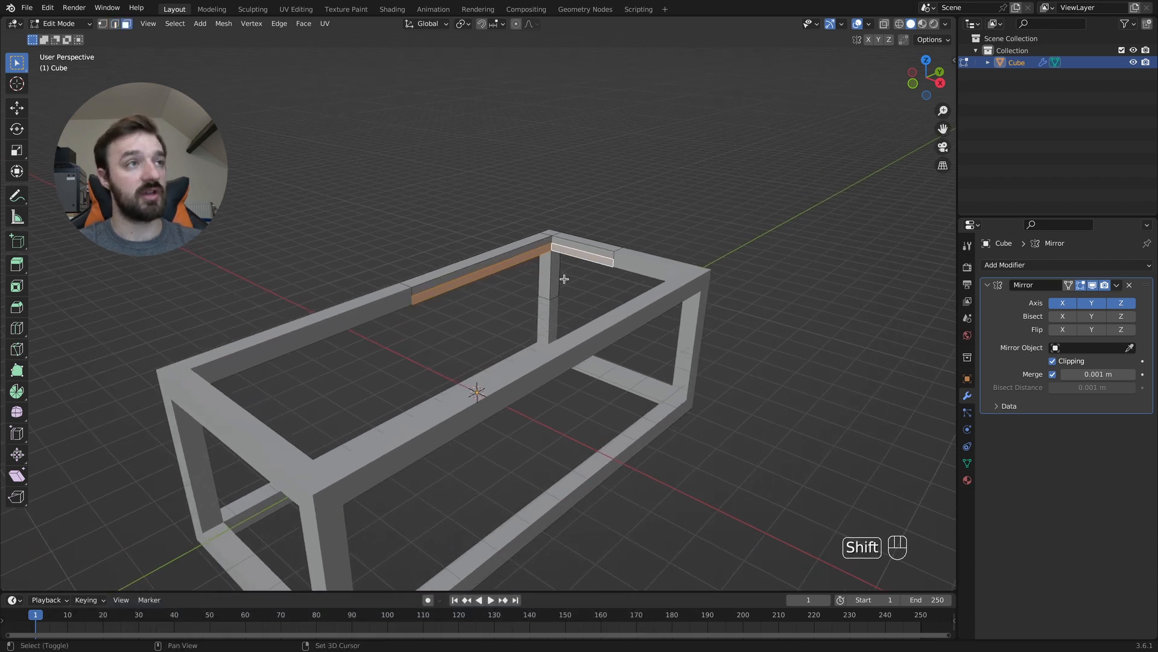
{"action": "key", "text": "shift+d"}
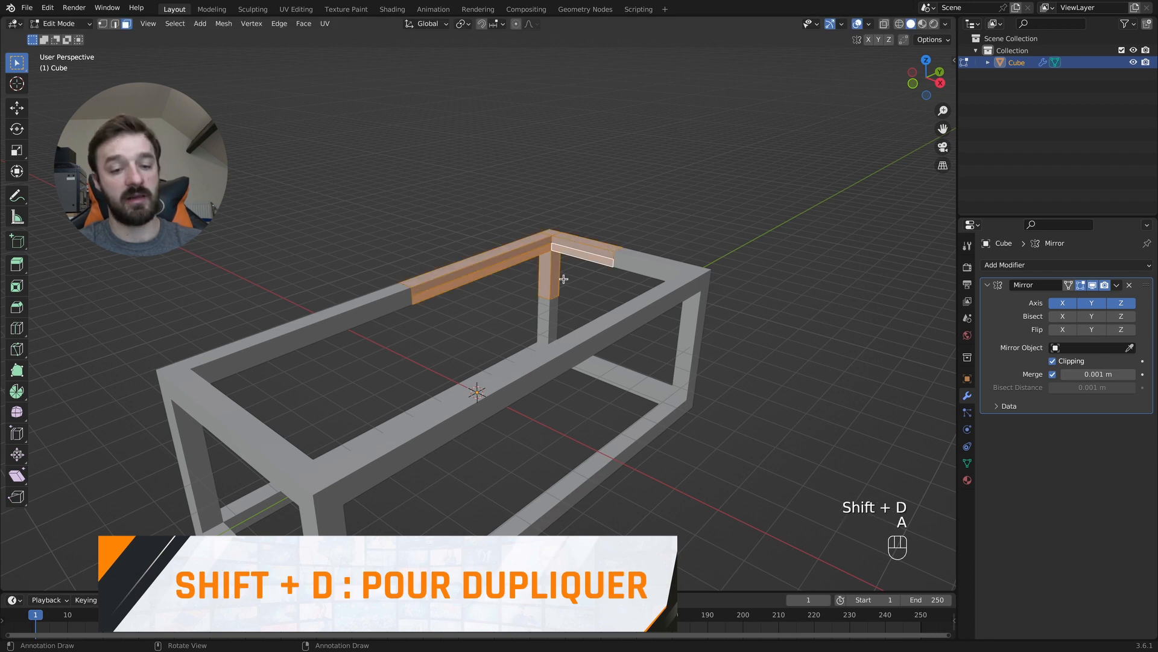
{"action": "key", "text": "p"}
{"action": "left_click", "coordinate": [563, 279]}
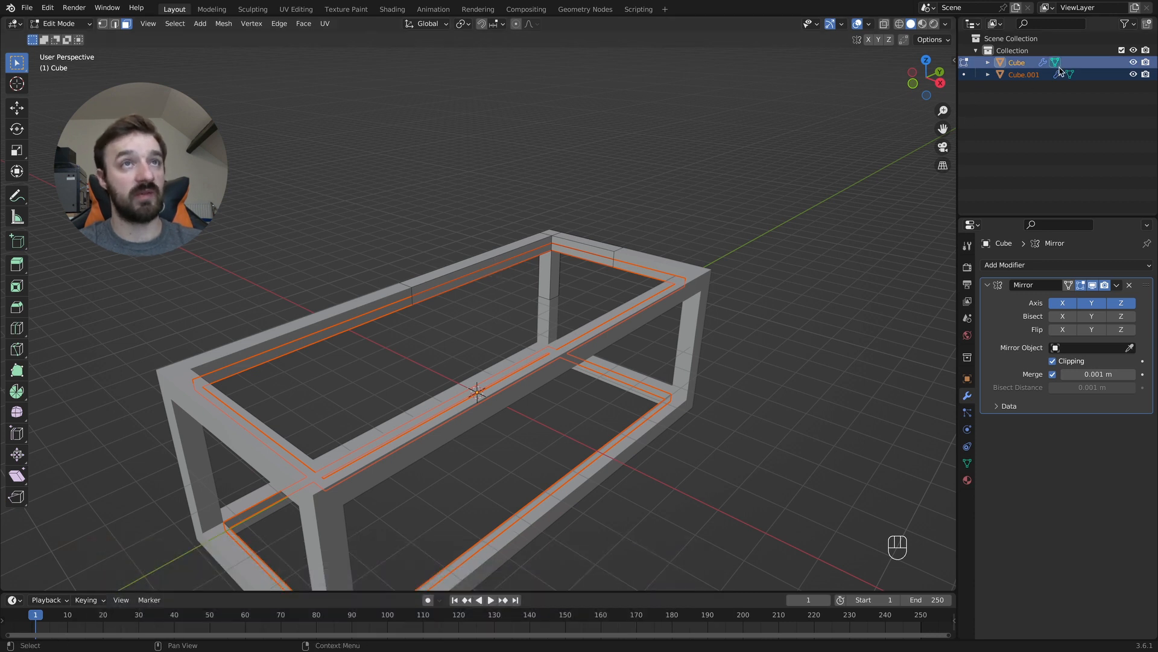
Rename the frame object as armature and the separated strip object as support.
{"action": "double_click", "coordinate": [1025, 63]}
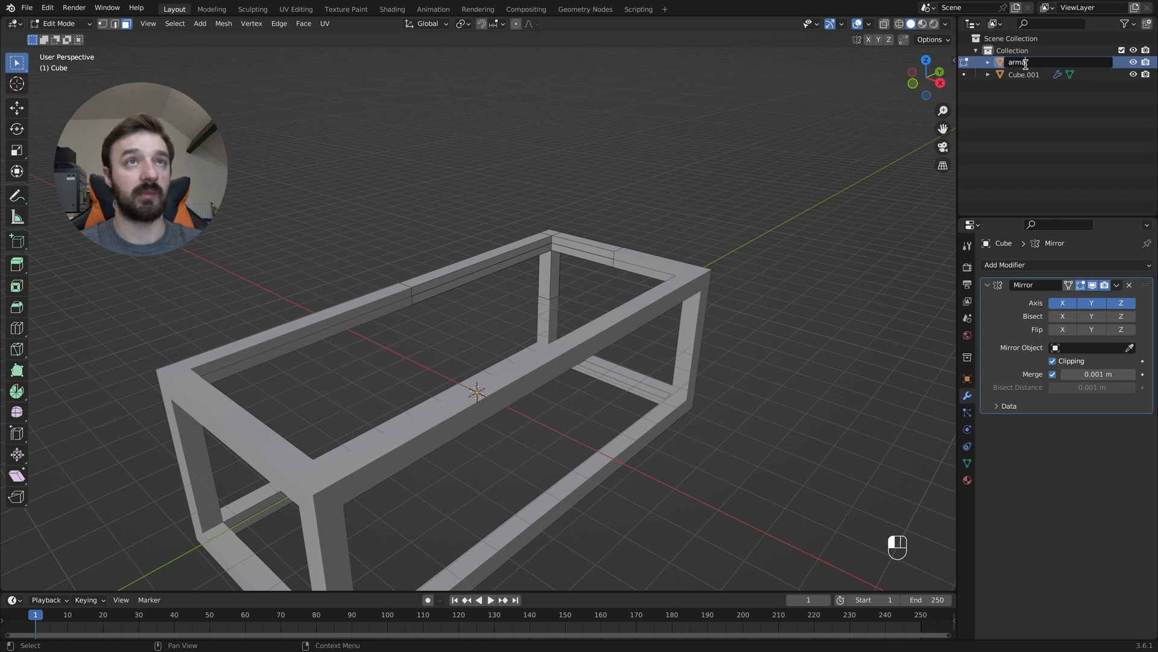
{"action": "key", "text": "Return"}
{"action": "double_click", "coordinate": [1025, 73]}
{"action": "type", "text": "support"}
{"action": "key", "text": "Return"}
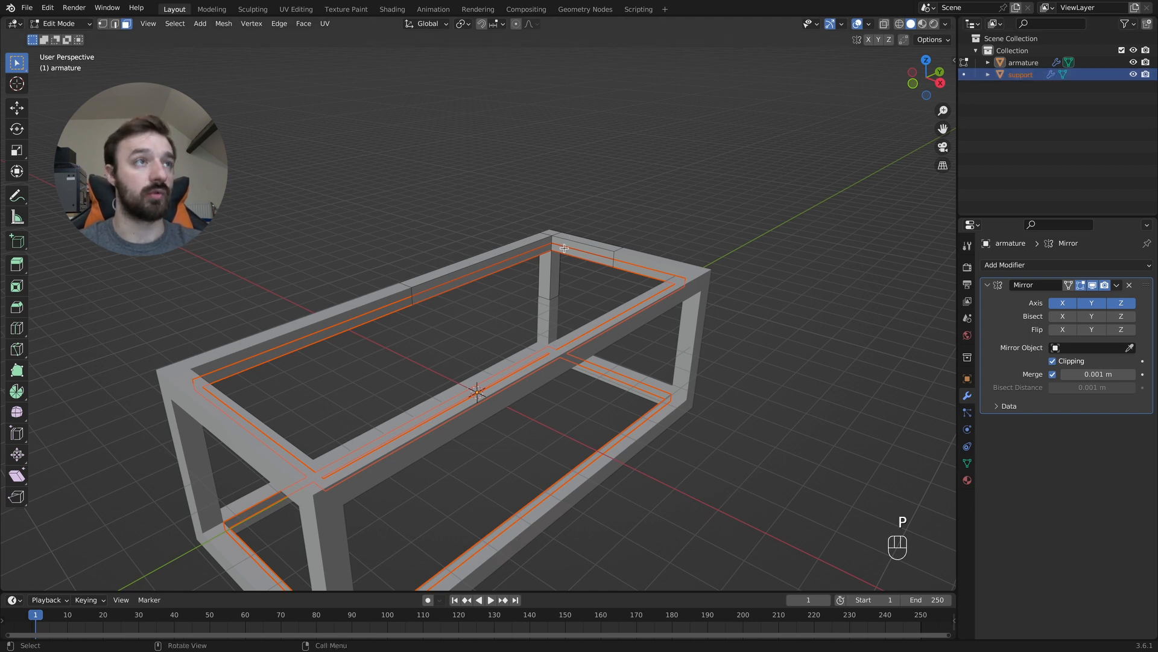
Extrude all faces of the support object by 0.5 m to give the strip thickness.
{"action": "key", "text": "Tab"}
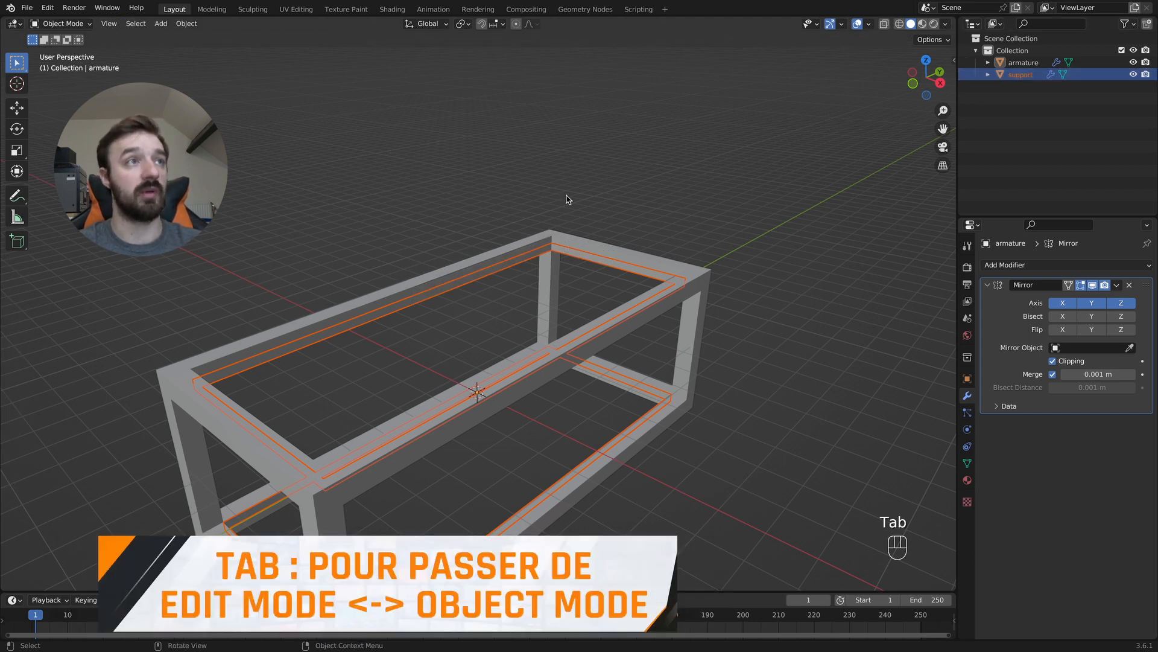
{"action": "left_click", "coordinate": [650, 158]}
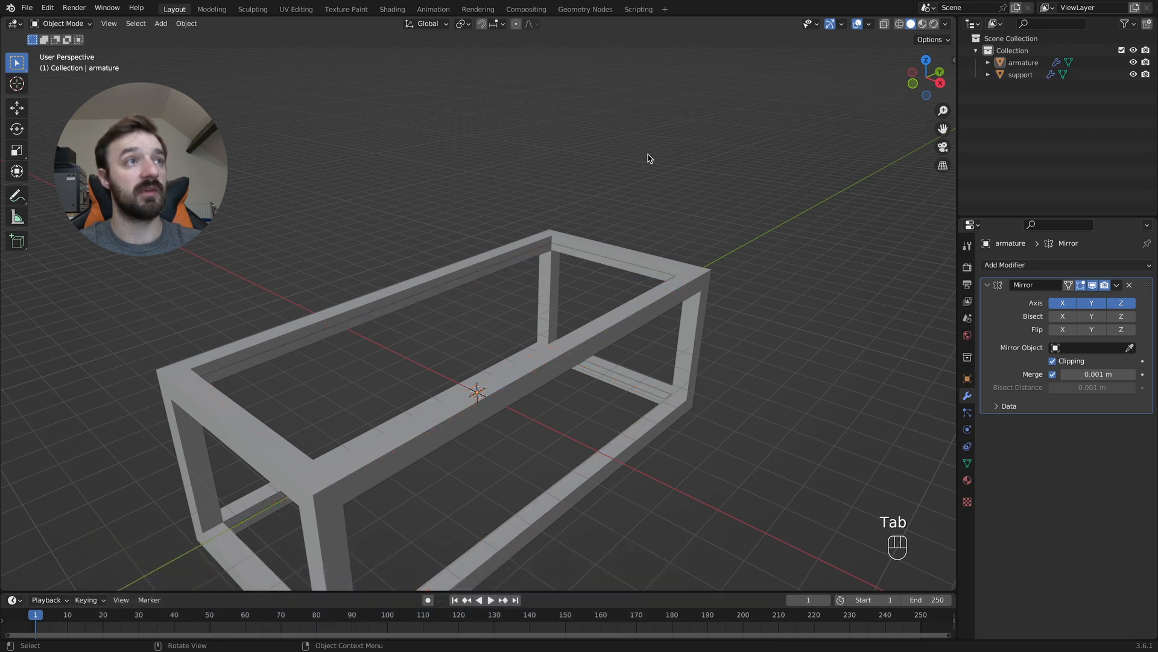
{"action": "left_click", "coordinate": [1020, 74]}
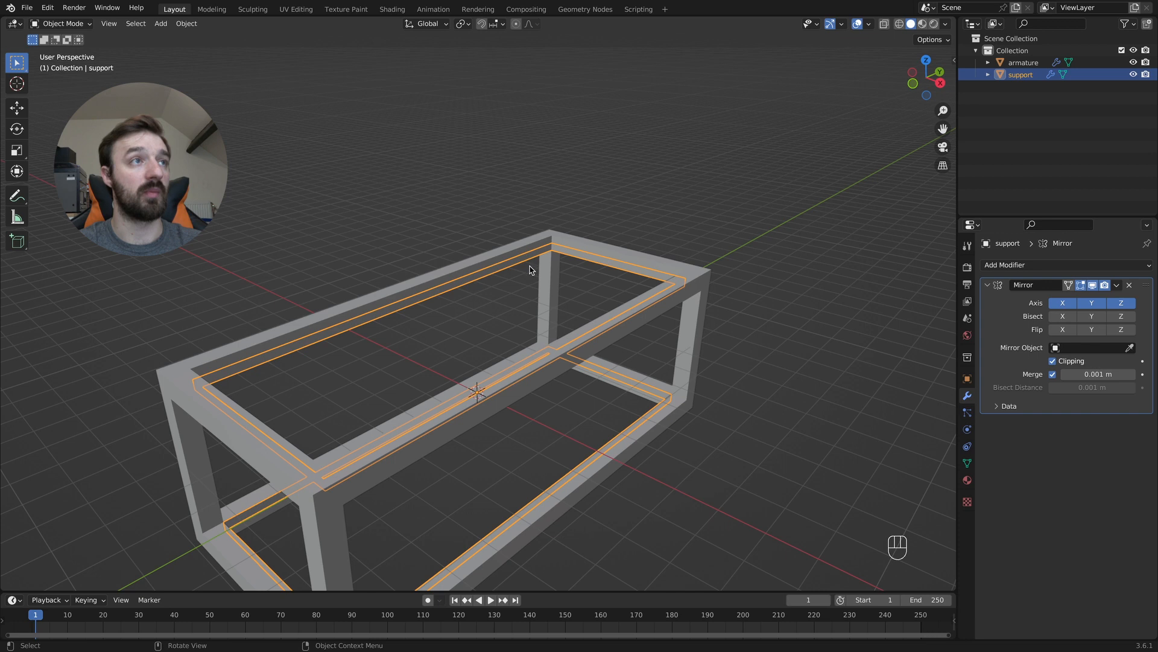
{"action": "key", "text": "Tab"}
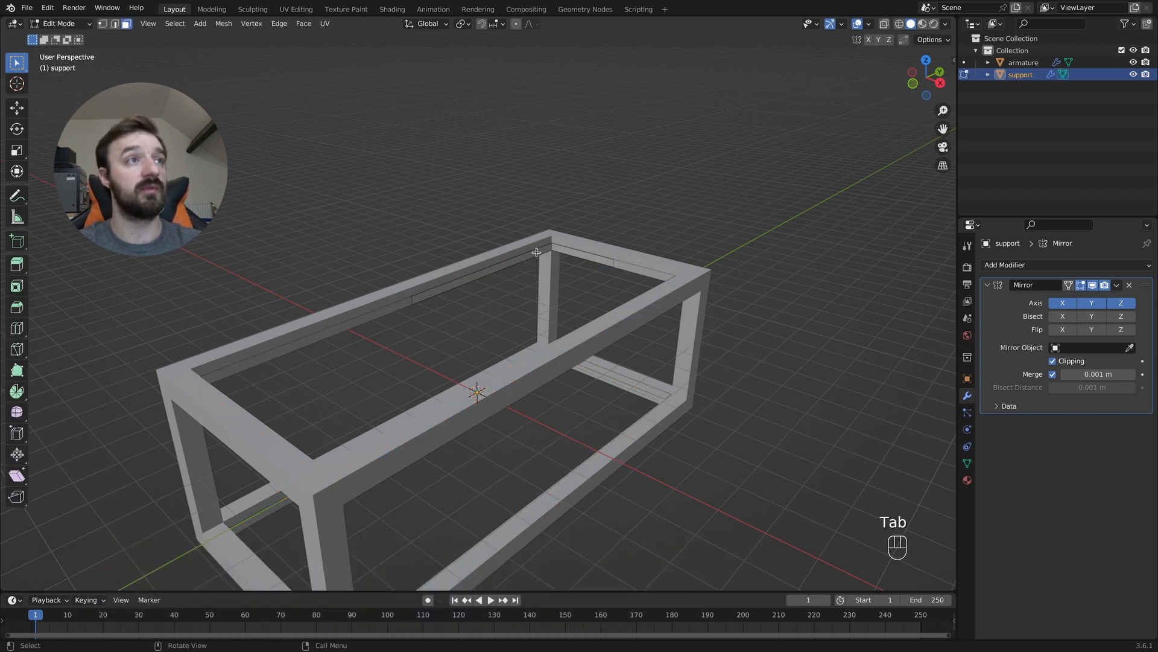
{"action": "key", "text": "a"}
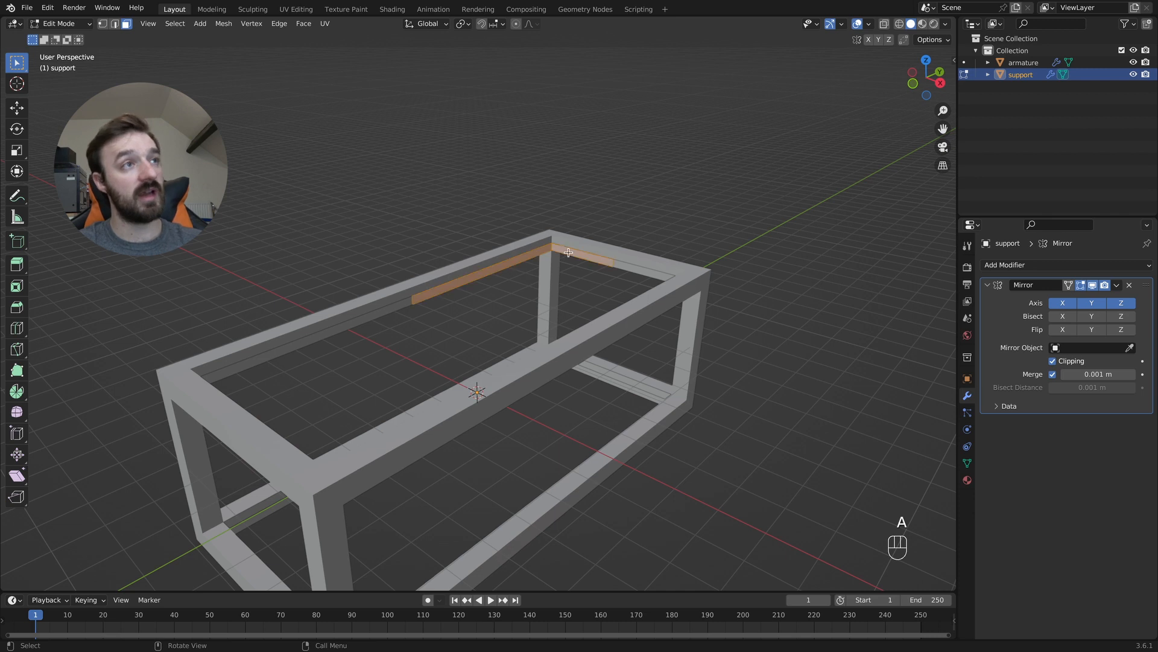
{"action": "type", "text": "e"}
{"action": "type", "text": "0"}
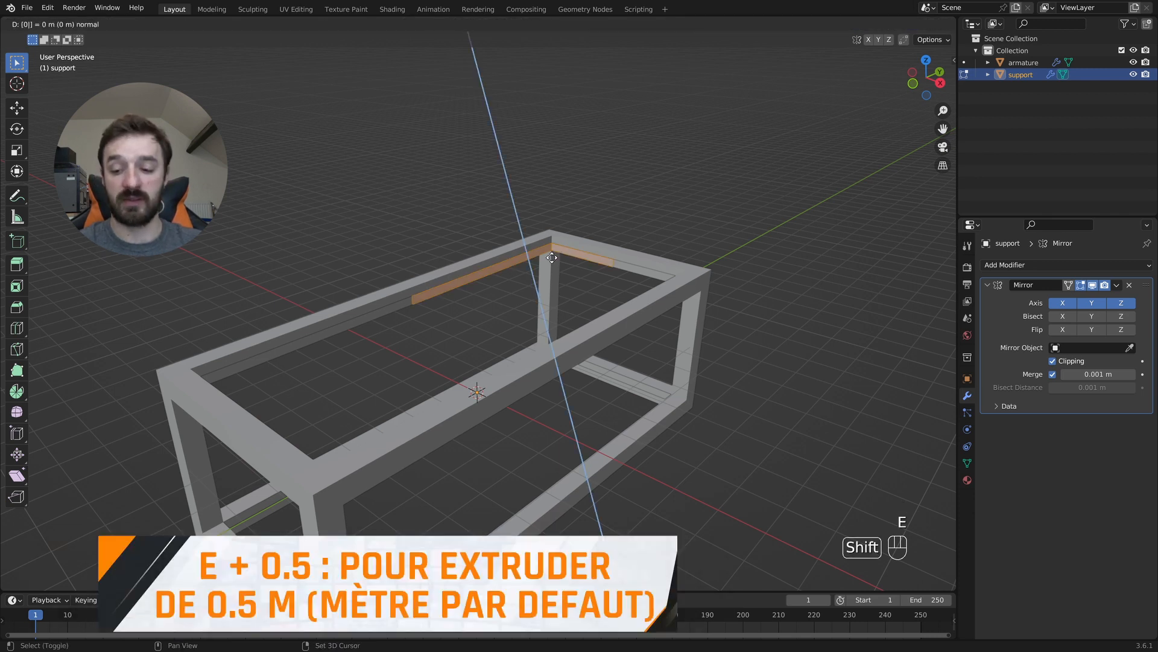
{"action": "type", "text": ".5"}
{"action": "key", "text": "Return"}
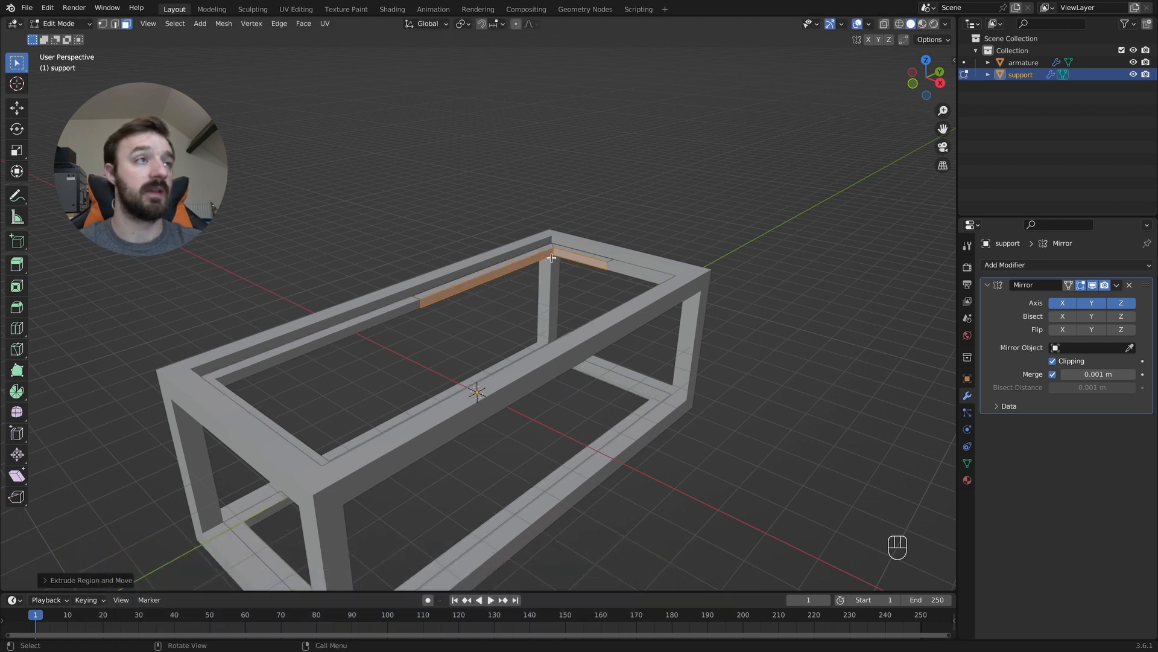
Turn off the Z axis in the support object's Mirror modifier, keeping only X and Y mirroring.
{"action": "middle_click_drag", "start_coordinate": [551, 258], "coordinate": [556, 264]}
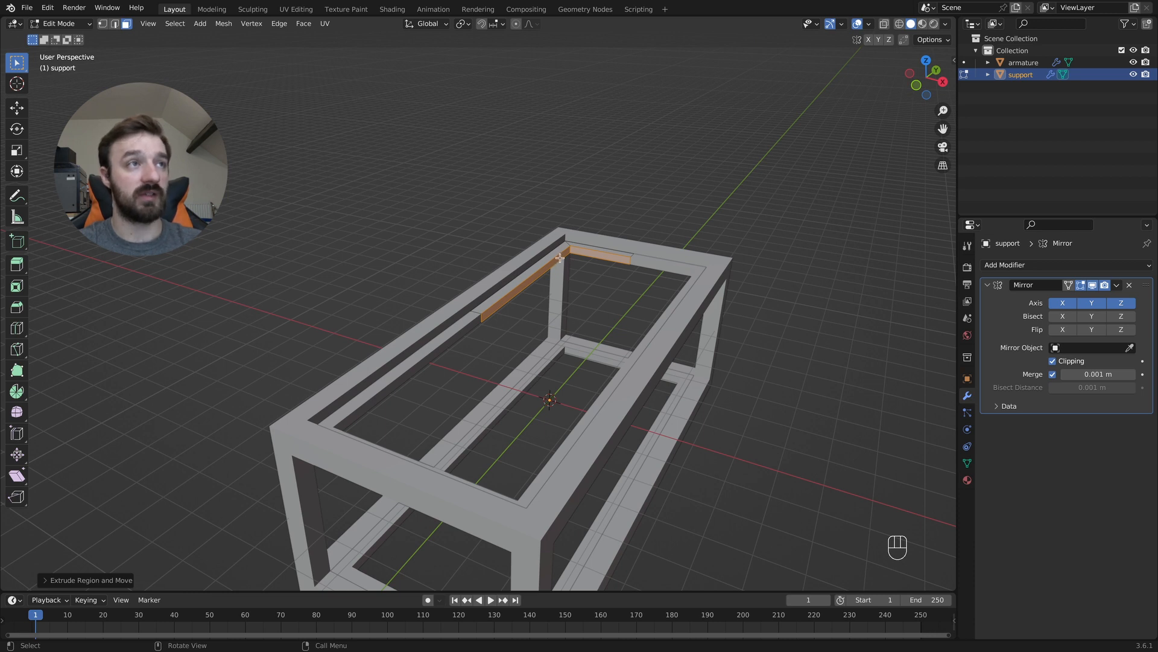
{"action": "key", "text": "Tab"}
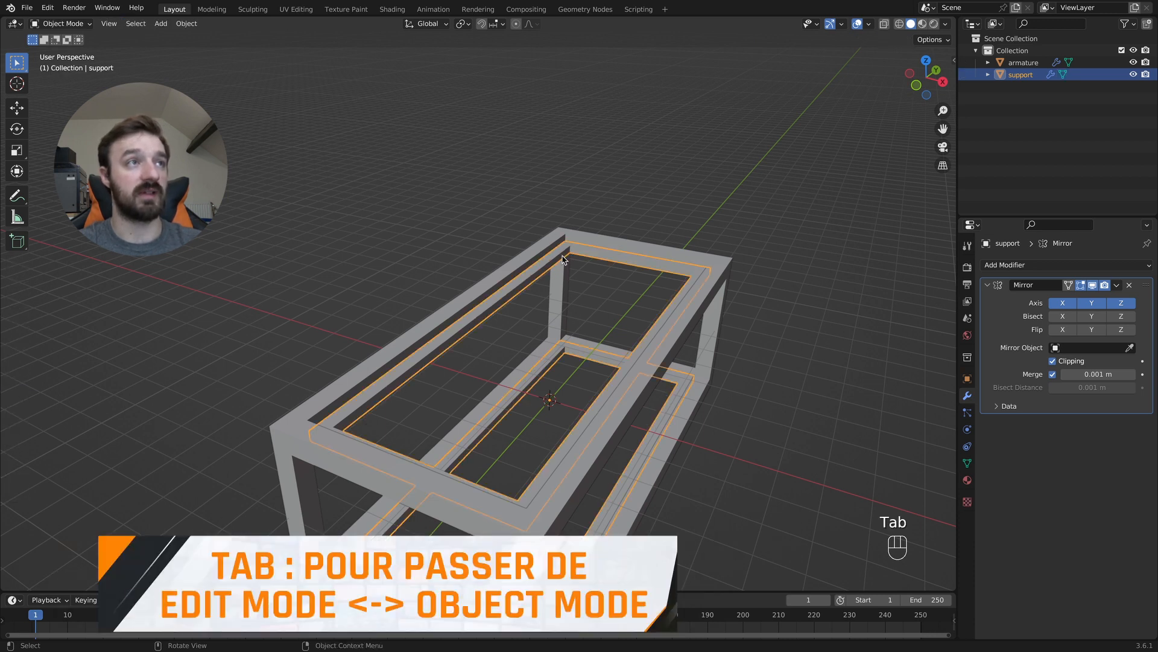
{"action": "middle_click_drag", "start_coordinate": [563, 258], "coordinate": [564, 260]}
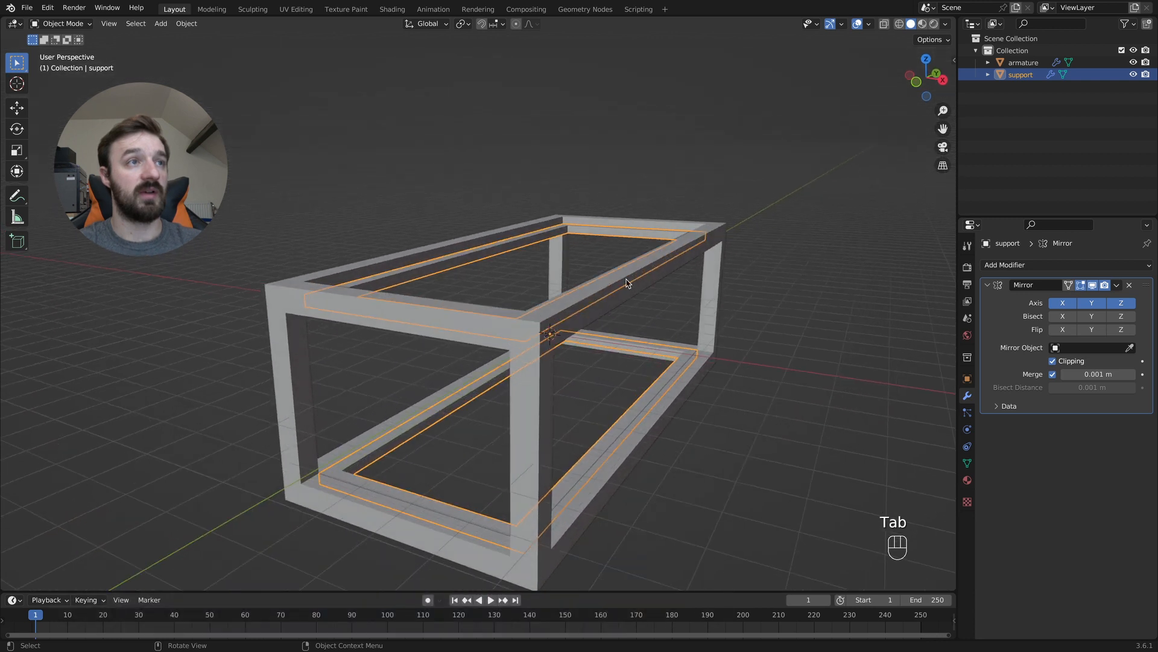
{"action": "middle_click_drag", "start_coordinate": [663, 347], "coordinate": [665, 346]}
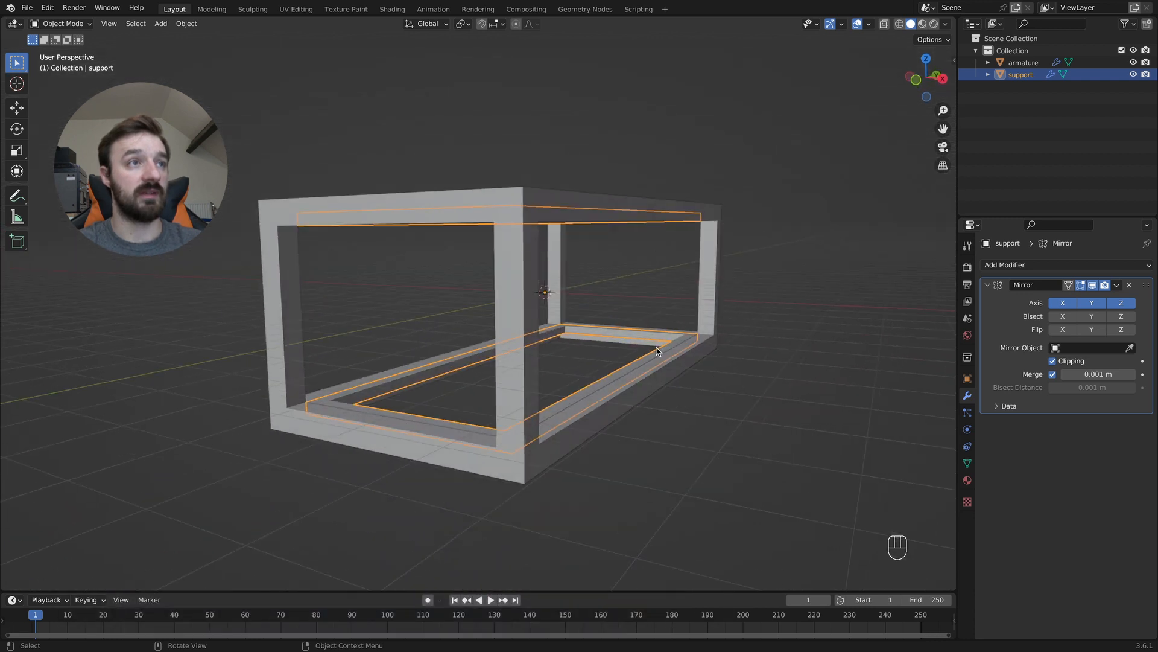
{"action": "left_click", "coordinate": [1121, 303]}
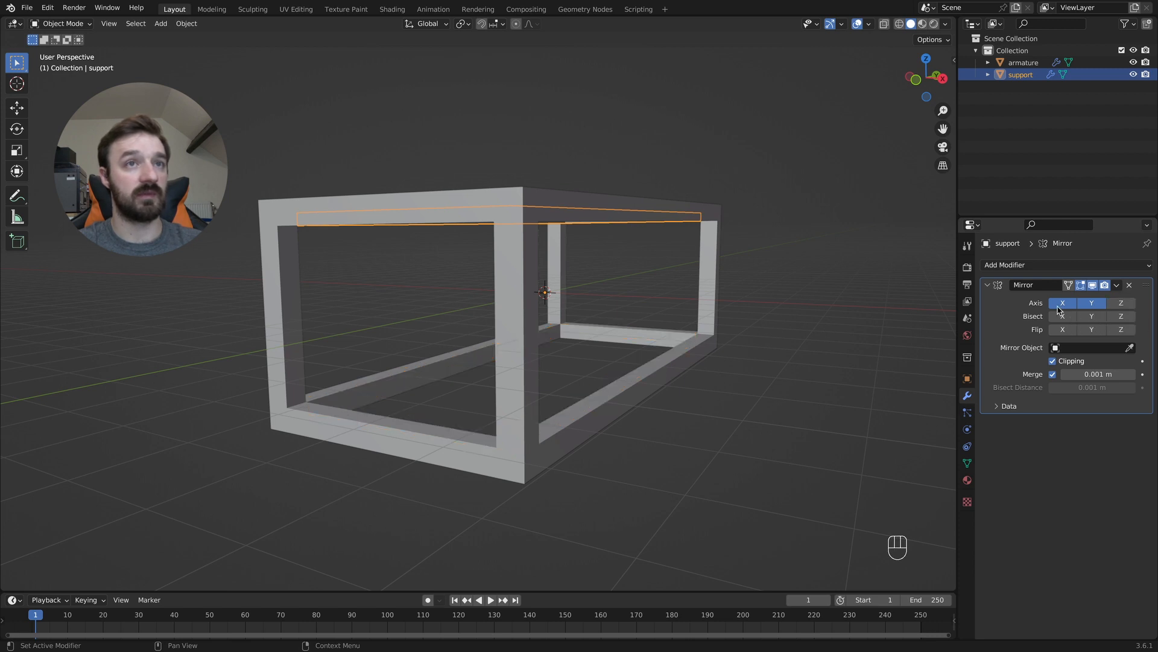
{"action": "middle_click_drag", "start_coordinate": [697, 283], "coordinate": [649, 259]}
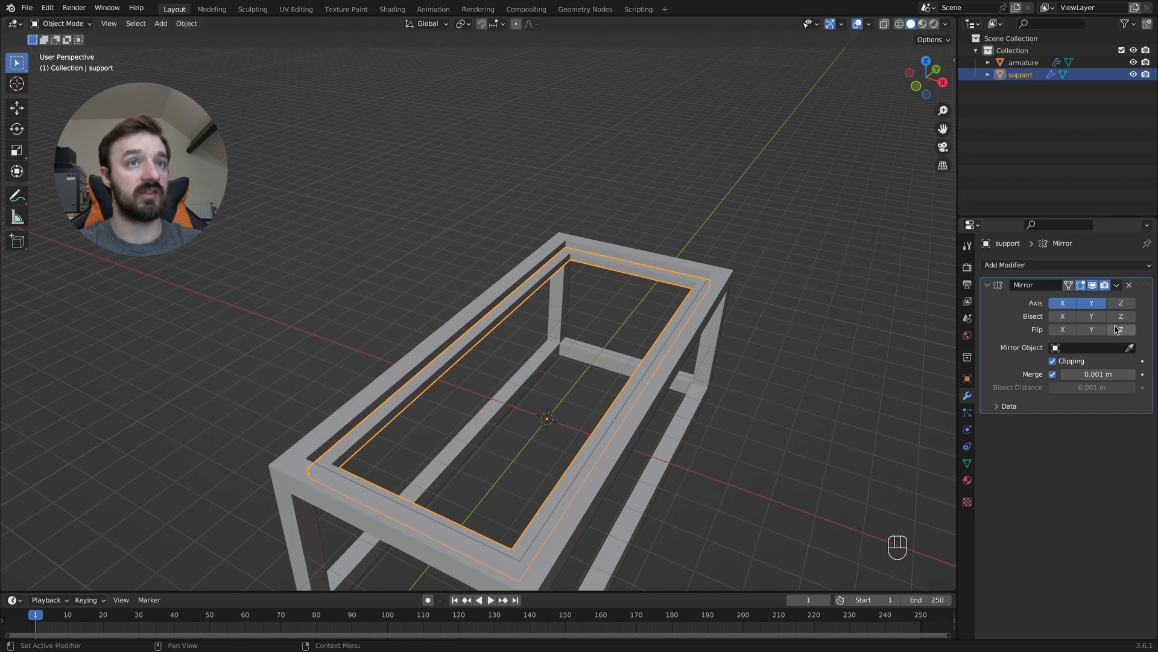
{"action": "left_click", "coordinate": [1121, 303]}
{"action": "middle_click_drag", "start_coordinate": [641, 445], "coordinate": [892, 284]}
{"action": "middle_click_drag", "start_coordinate": [646, 258], "coordinate": [628, 280]}
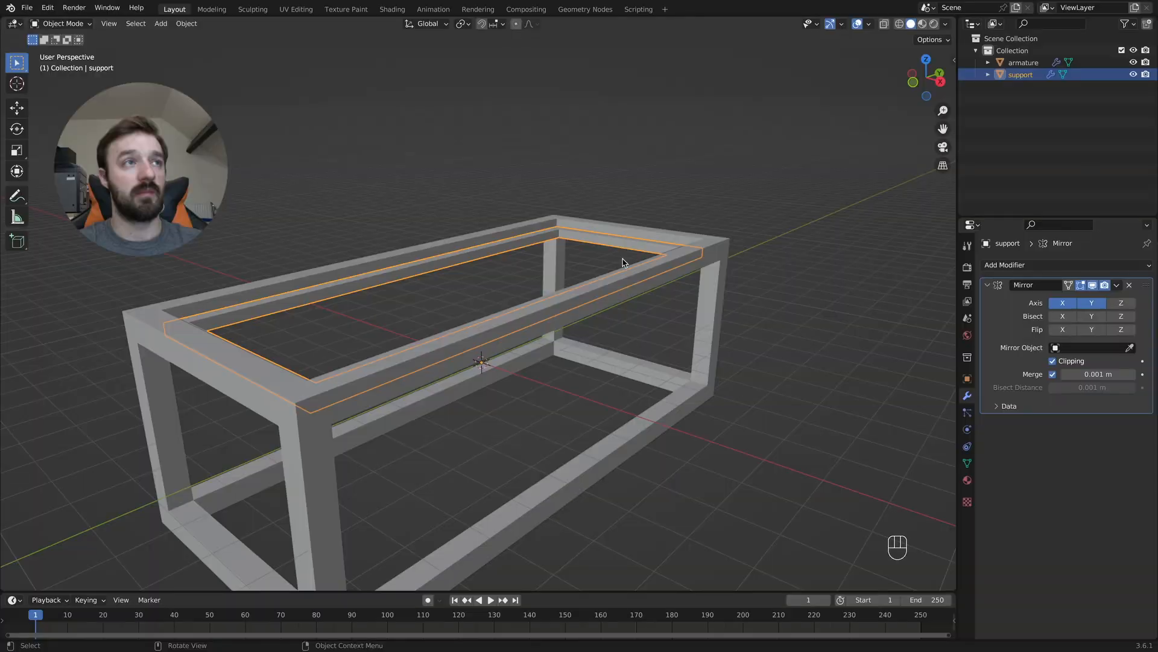
Duplicate the two upper inner faces of the armature's upper bars in place and separate the copy into its own object.
{"action": "left_click", "coordinate": [573, 225]}
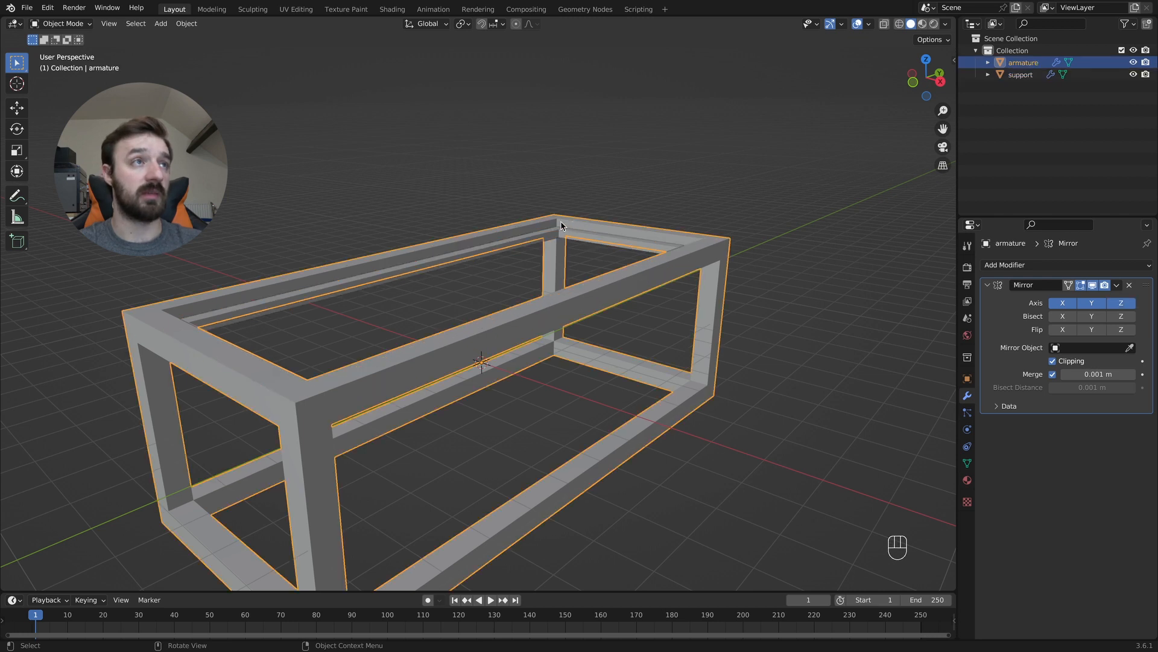
{"action": "key", "text": "Tab"}
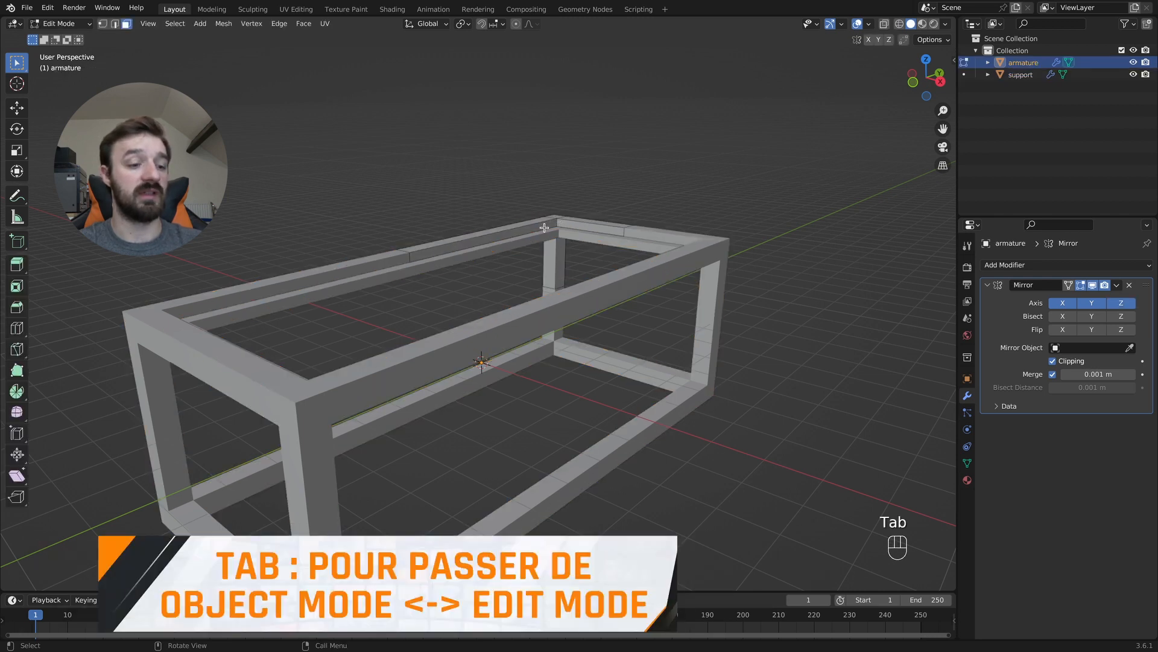
{"action": "key", "text": "3"}
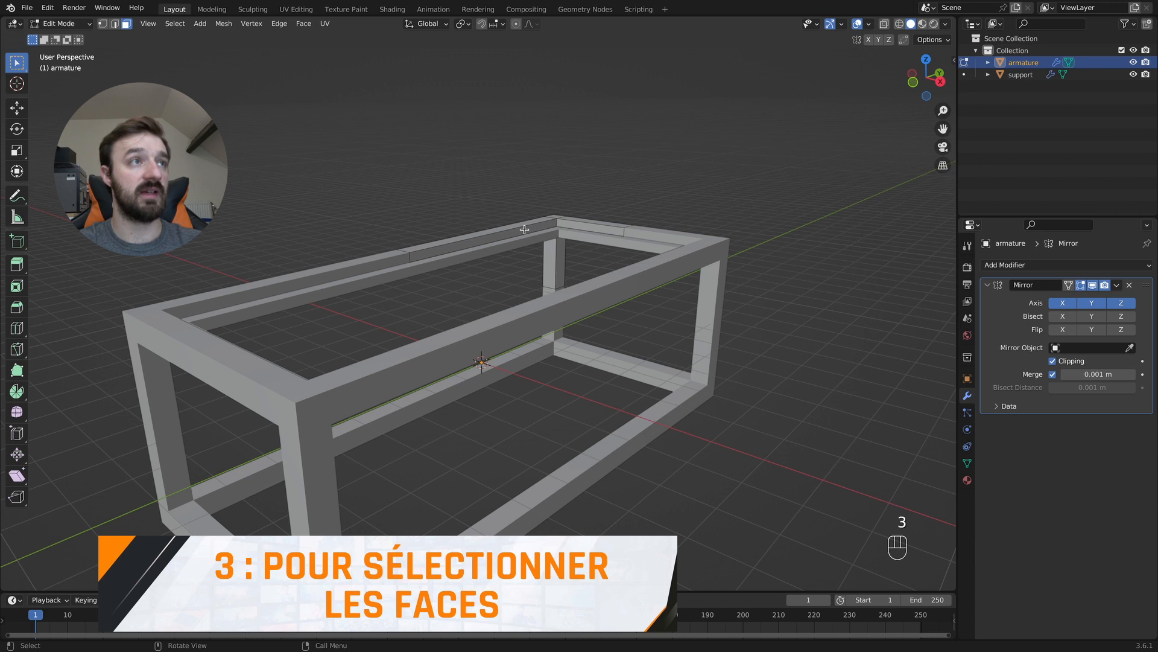
{"action": "left_click", "coordinate": [524, 229]}
{"action": "left_click", "coordinate": [576, 228], "text": "shift"}
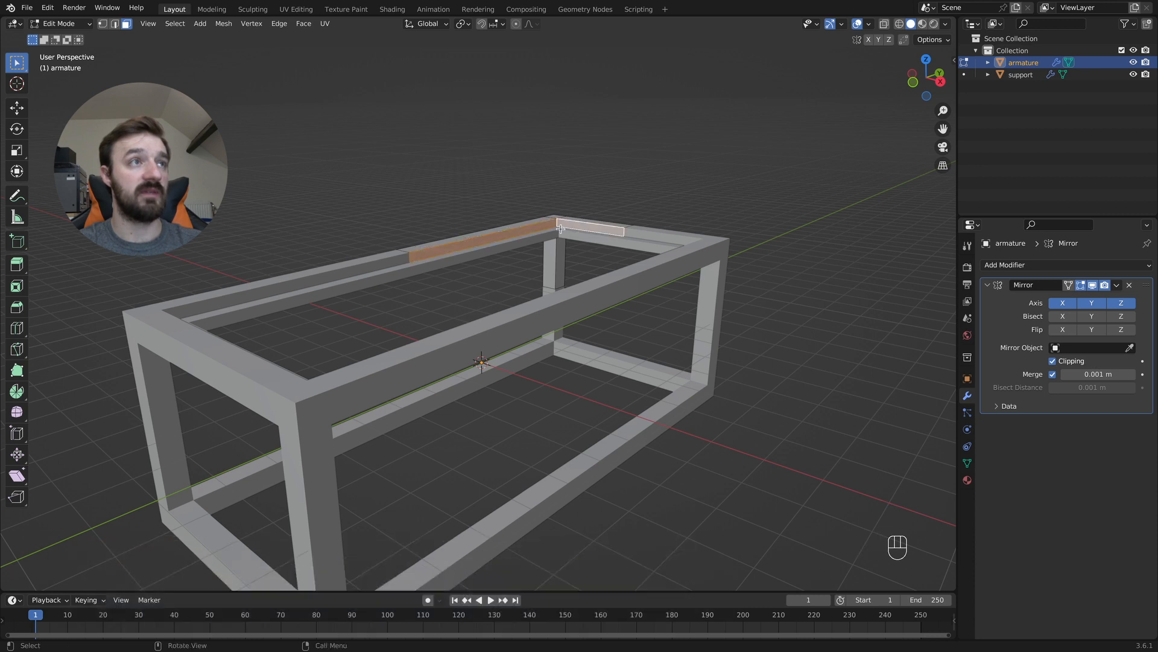
{"action": "key", "text": "shift+d"}
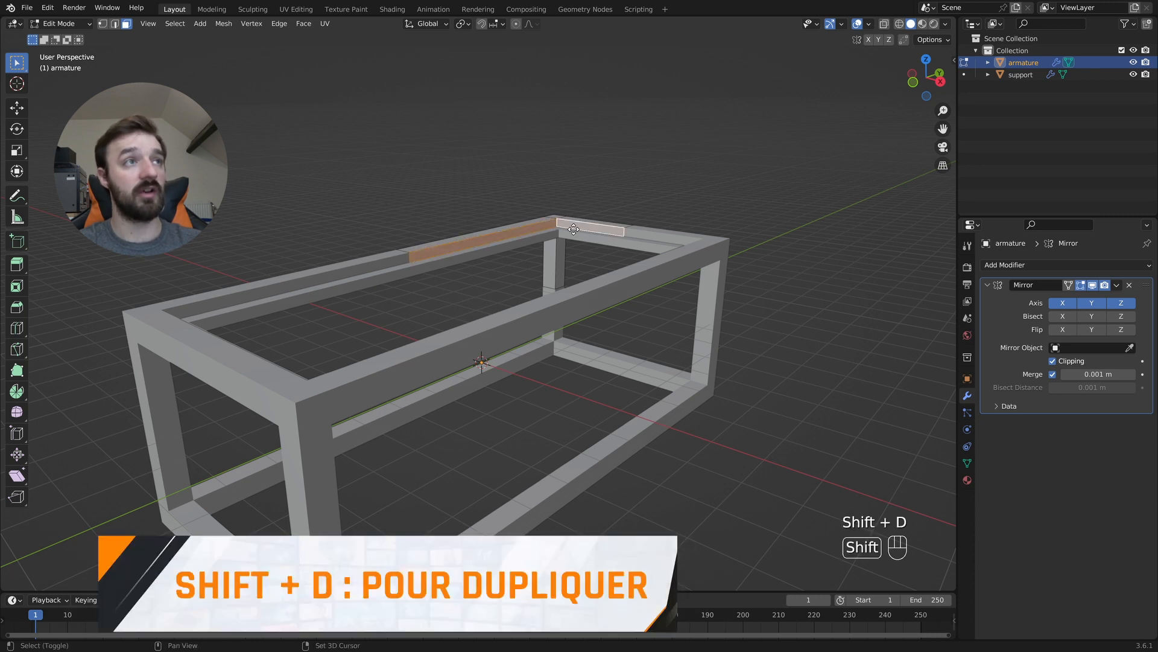
{"action": "key", "text": "a"}
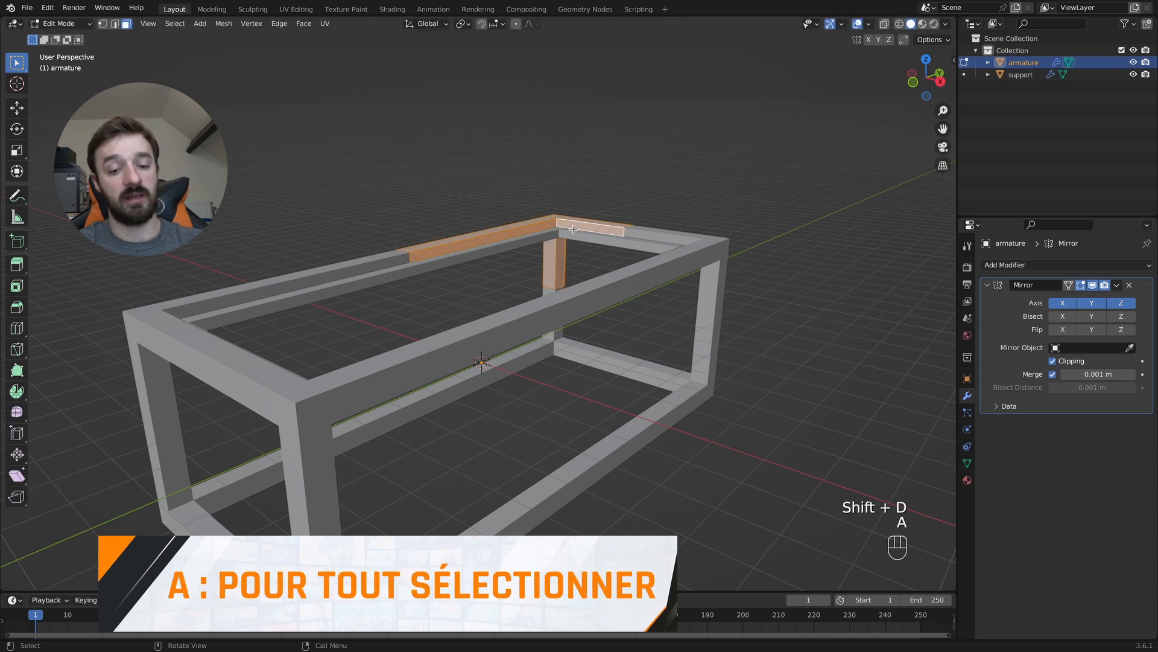
{"action": "key", "text": "p"}
{"action": "left_click", "coordinate": [574, 229]}
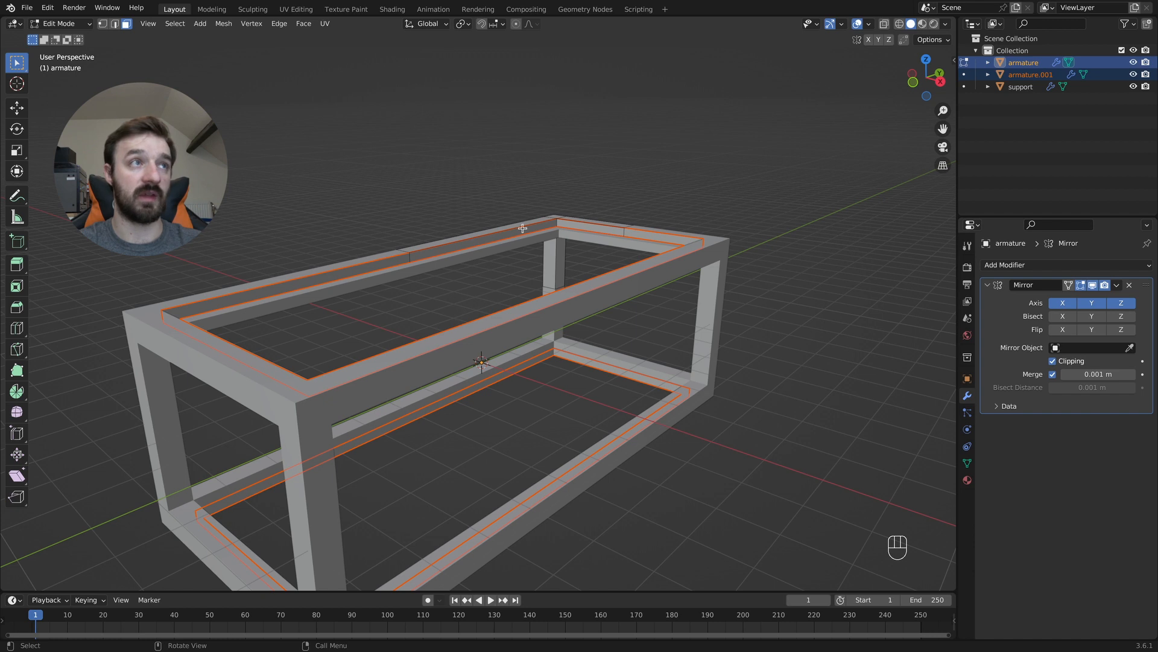
Rename the newly separated strip object as verre and return to Object Mode with nothing selected.
{"action": "double_click", "coordinate": [1029, 75]}
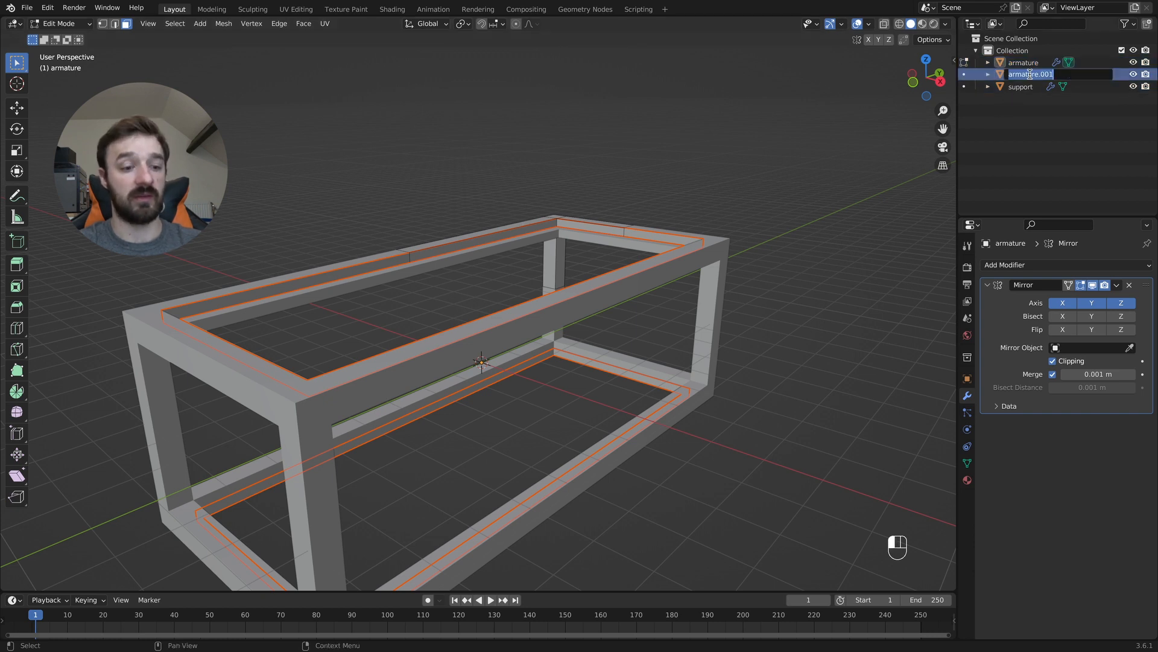
{"action": "key", "text": "Return"}
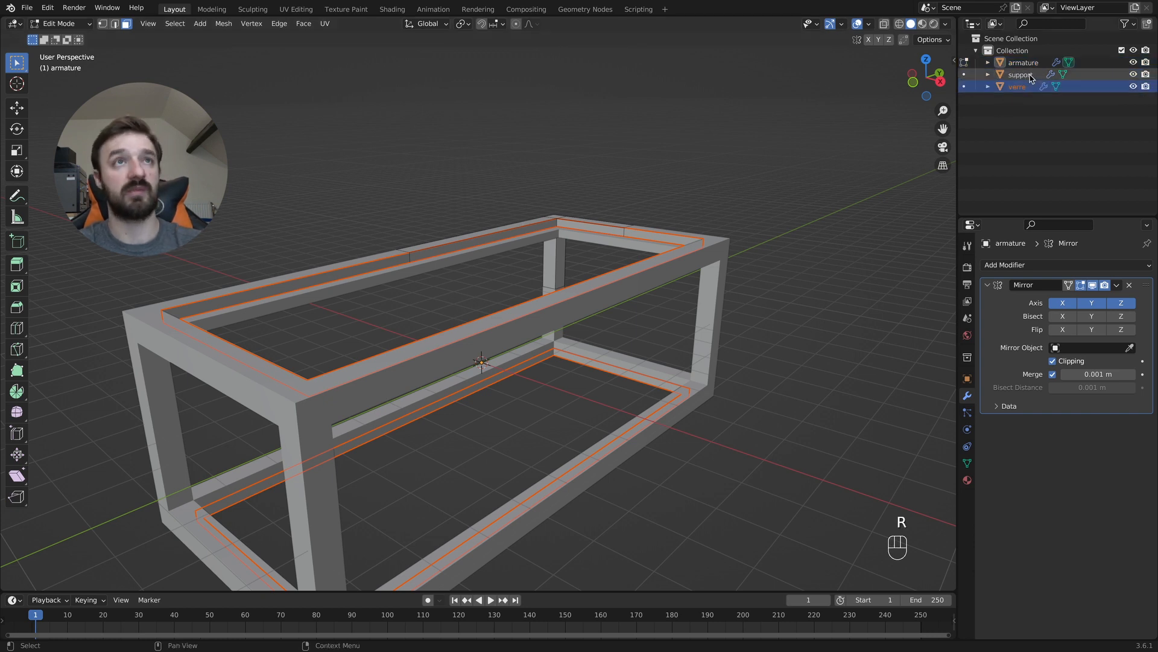
{"action": "key", "text": "Tab"}
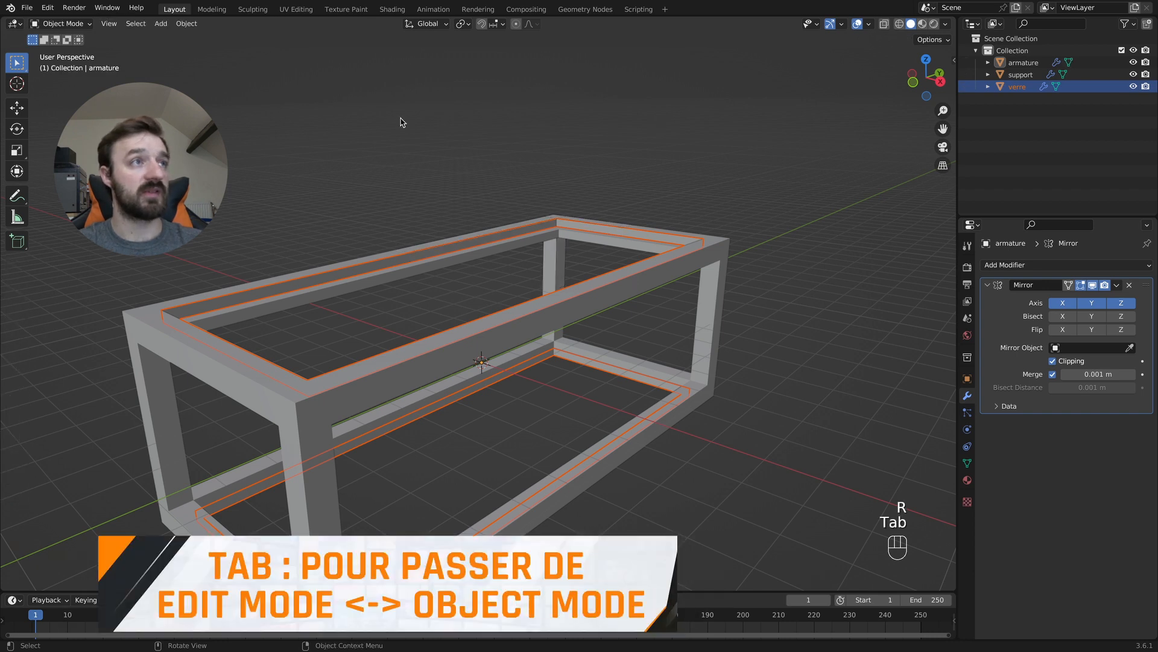
{"action": "left_click", "coordinate": [669, 106]}
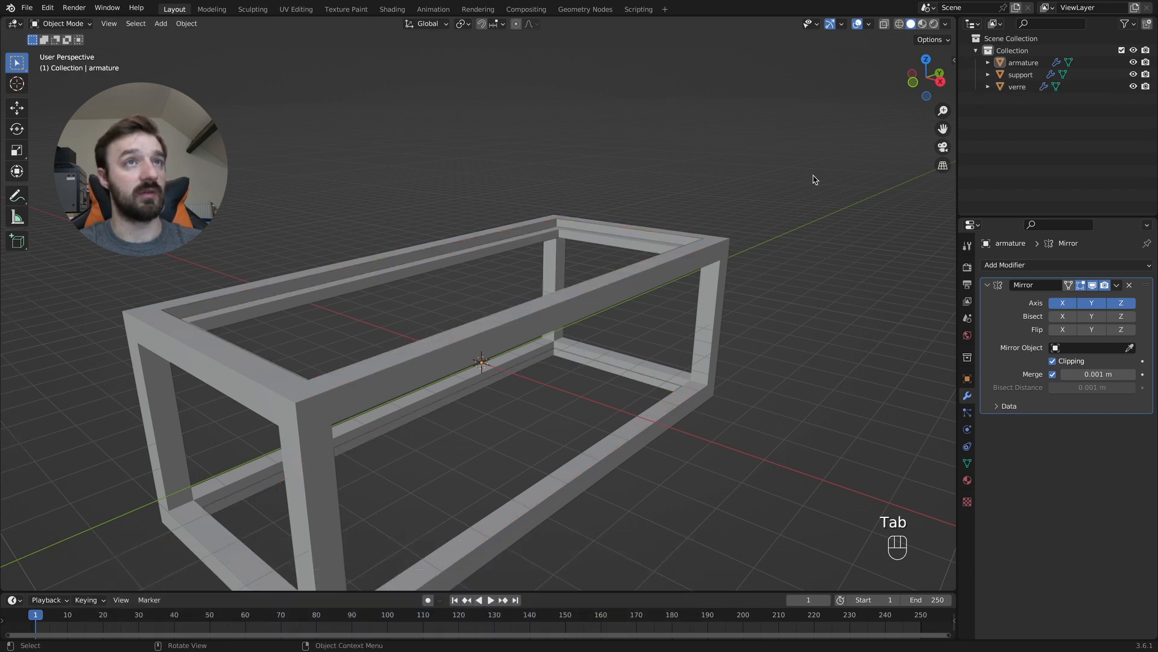
In Edit Mode on verre, enable Auto Merge and extrude the long strip's lower edge along X to the mirror plane.
{"action": "left_click", "coordinate": [1018, 88]}
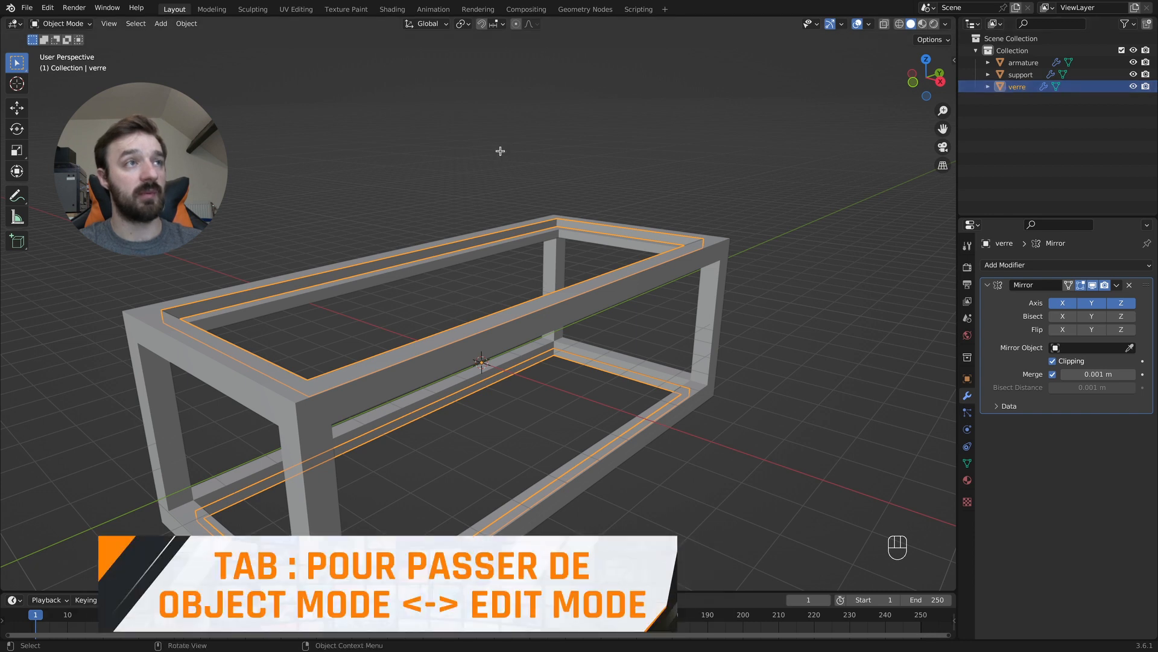
{"action": "key", "text": "Tab"}
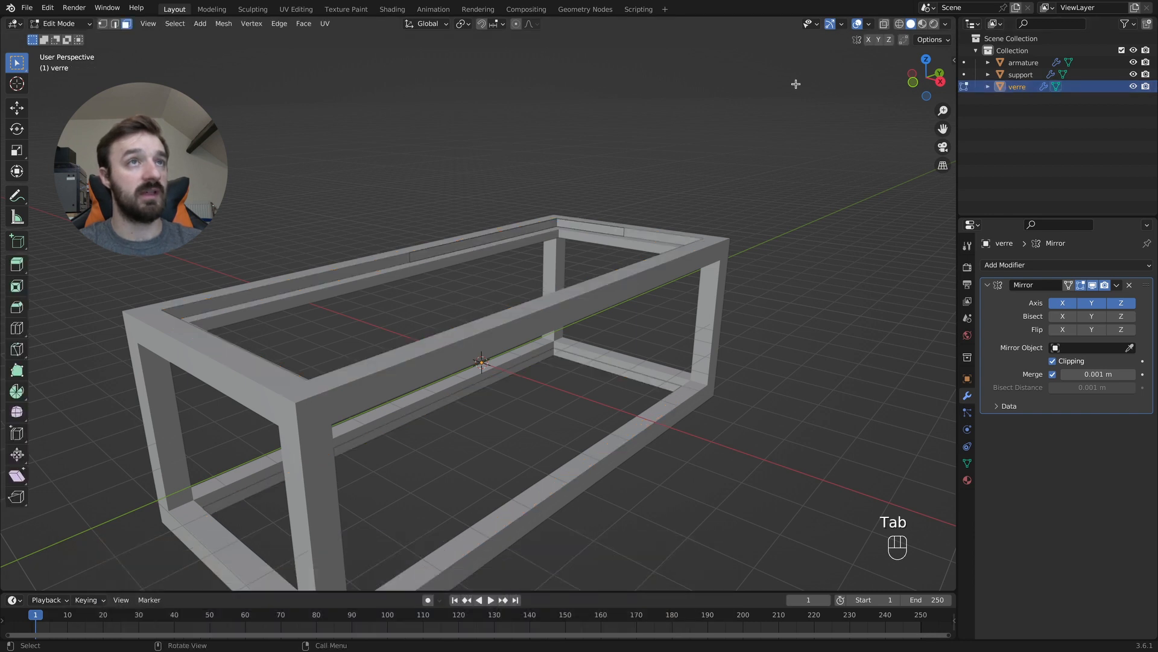
{"action": "key", "text": "2"}
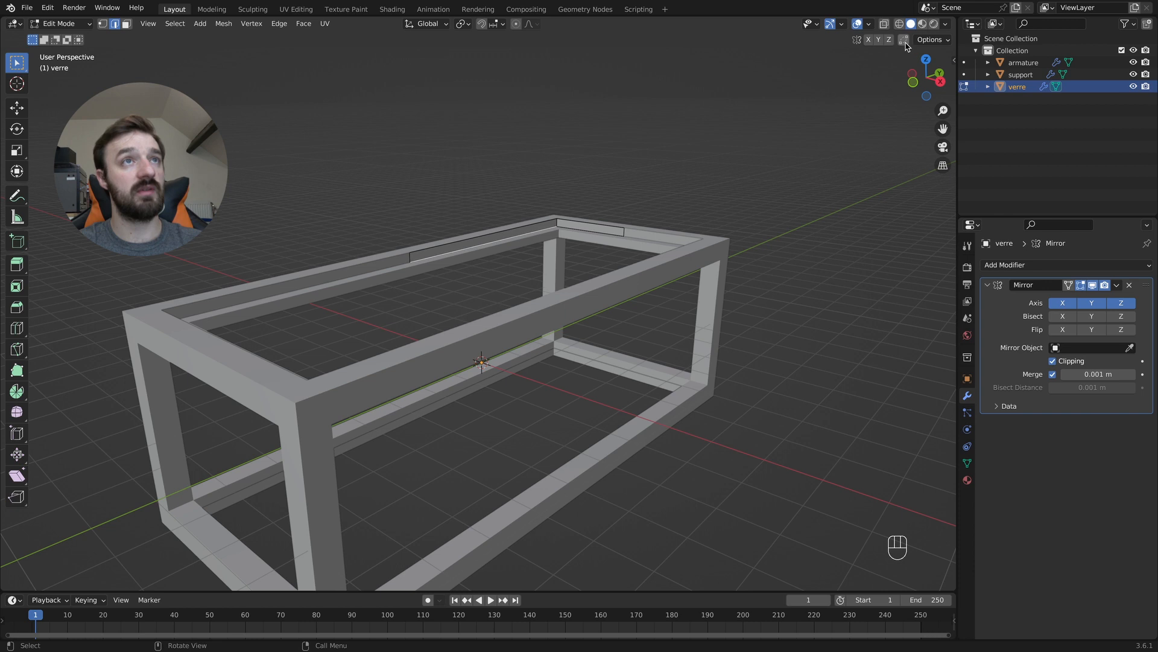
{"action": "middle_click_drag", "start_coordinate": [516, 249], "coordinate": [513, 249]}
{"action": "key", "text": "e"}
{"action": "key", "text": "x"}
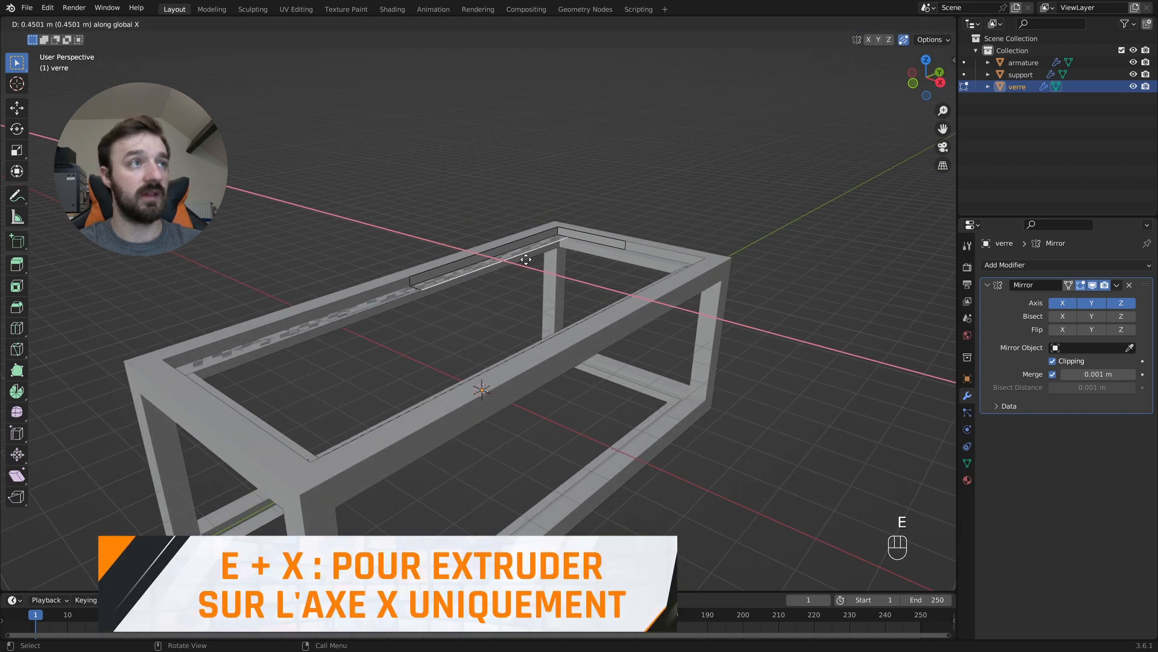
{"action": "left_click", "coordinate": [434, 267]}
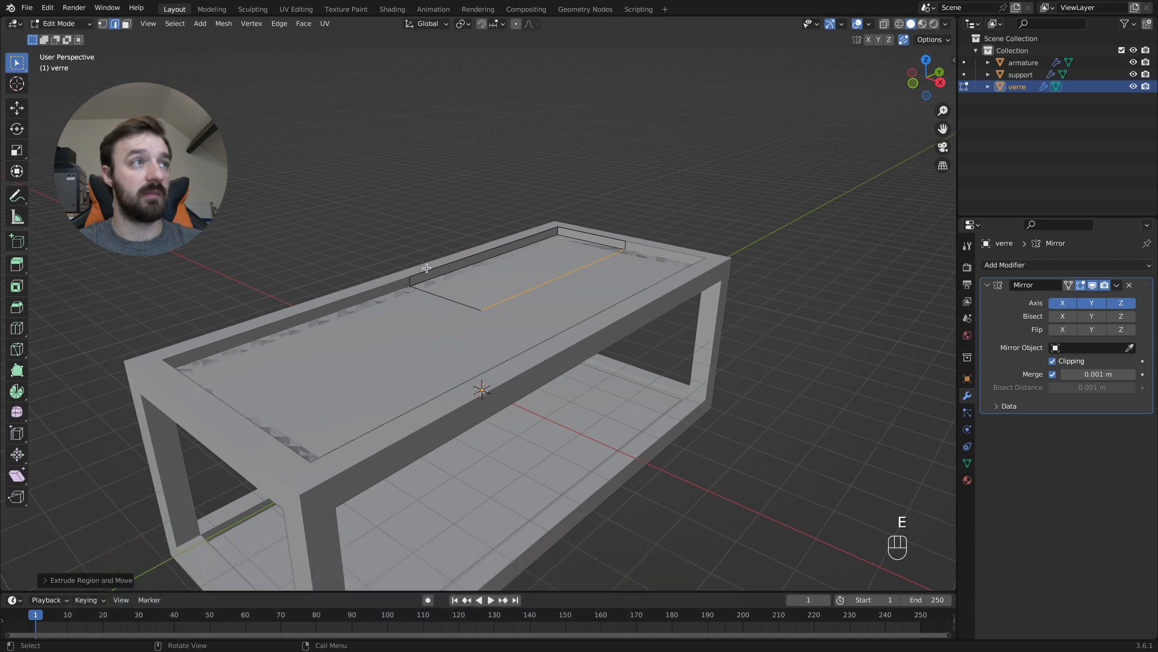
Extrude the long strip's upper edge along X to the mirror plane to close the glass top, and disable Auto Merge.
{"action": "left_click", "coordinate": [426, 267]}
{"action": "key", "text": "e"}
{"action": "key", "text": "x"}
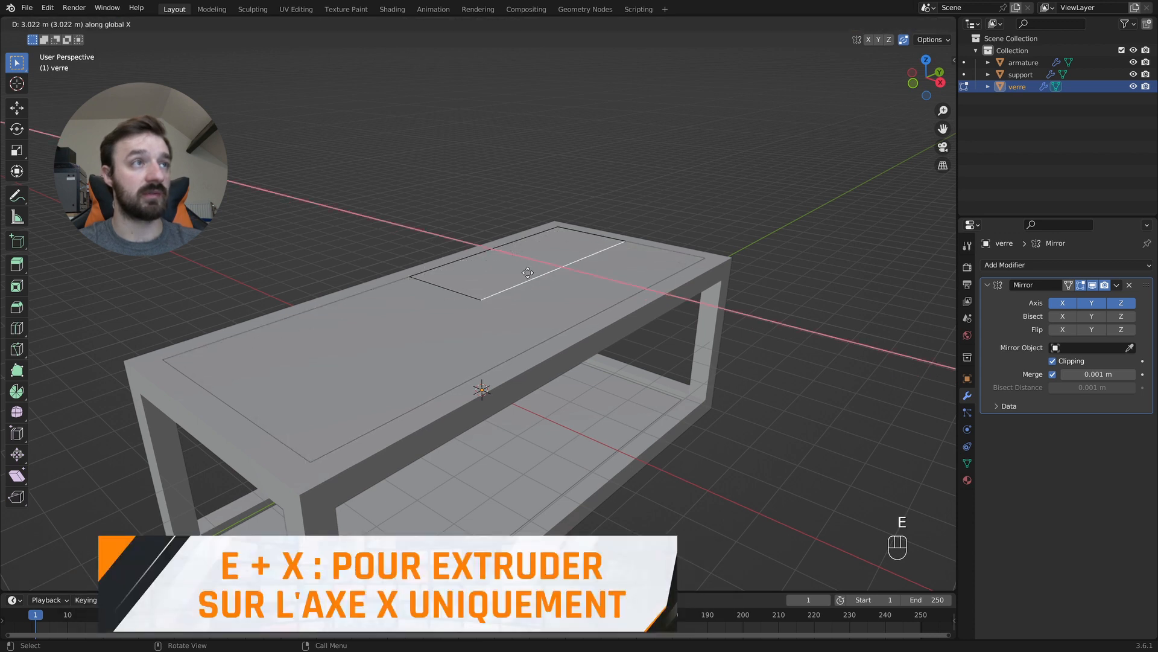
{"action": "left_click", "coordinate": [546, 275]}
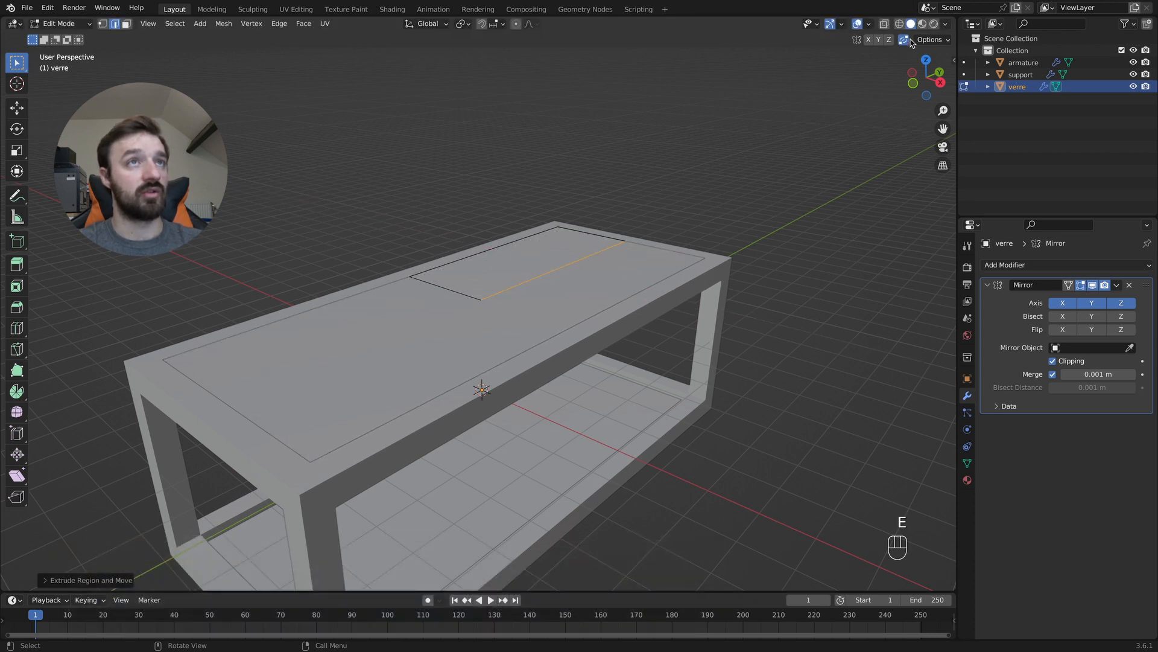
Try moving the outer end vertex of the glass panel's extruded edge to test the vertex merging, undoing each move.
{"action": "key", "text": "1"}
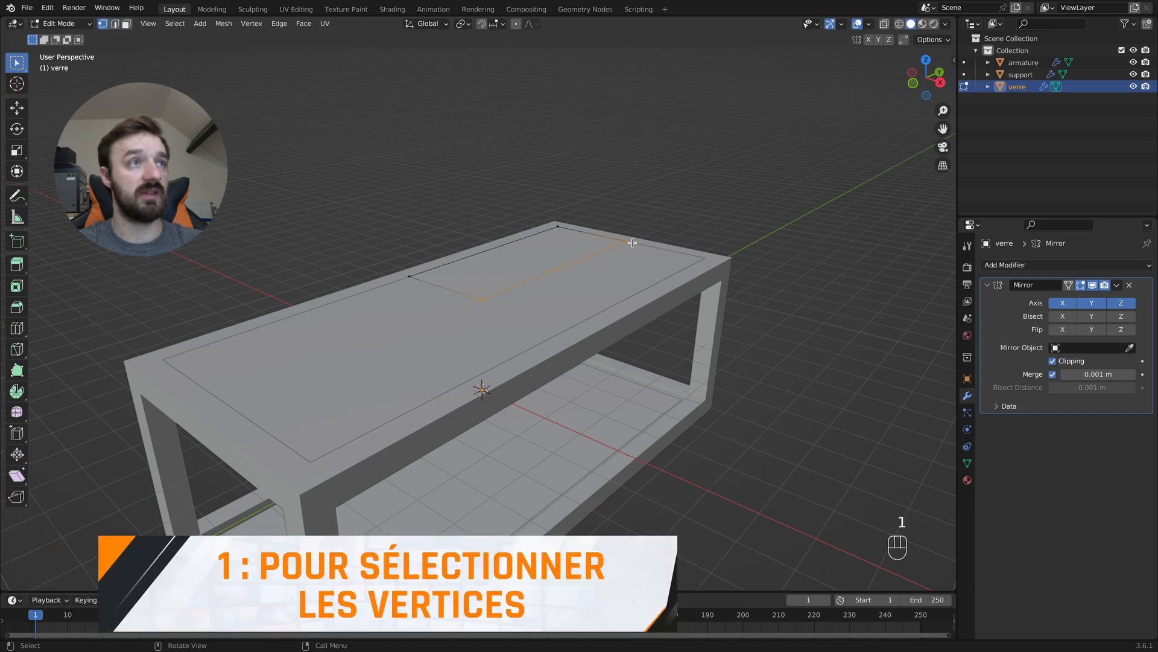
{"action": "left_click", "coordinate": [630, 241]}
{"action": "scroll", "coordinate": [633, 243], "scroll_direction": "right", "scroll_amount": 10}
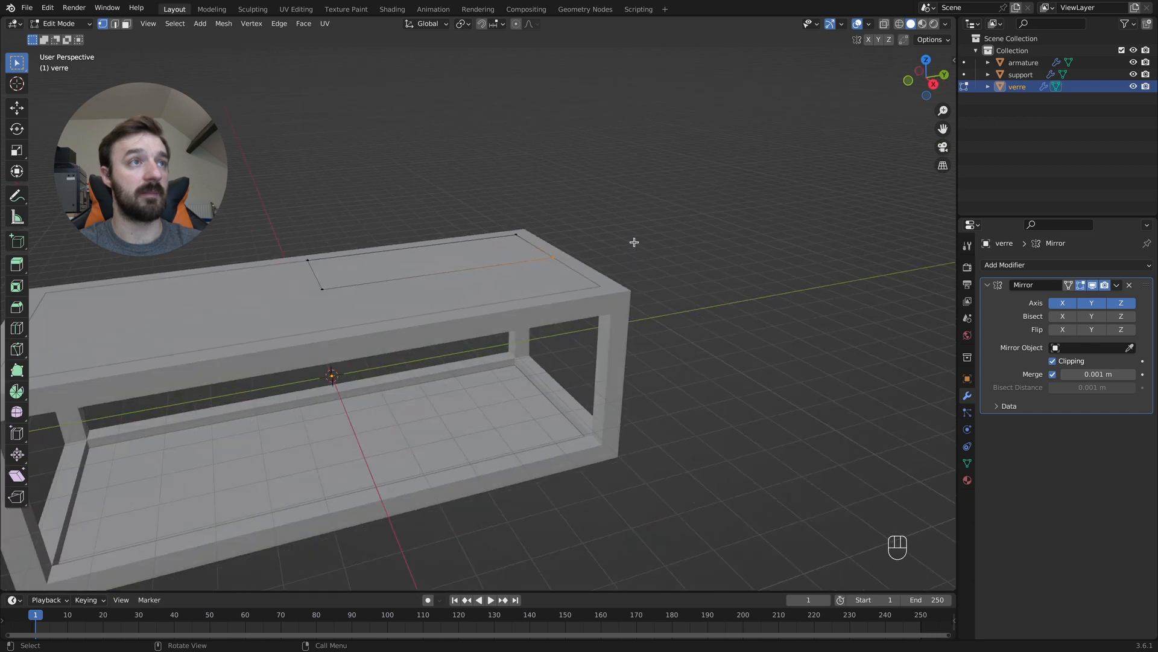
{"action": "scroll", "coordinate": [521, 309], "scroll_direction": "up", "scroll_amount": 2, "text": "super"}
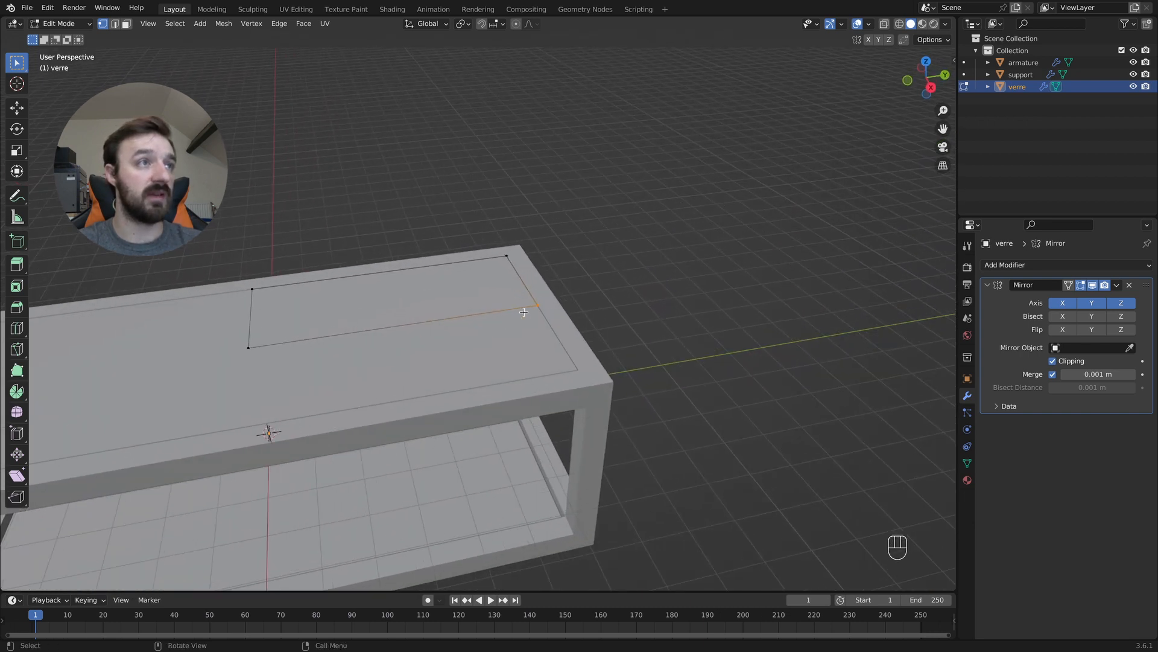
{"action": "key", "text": "g"}
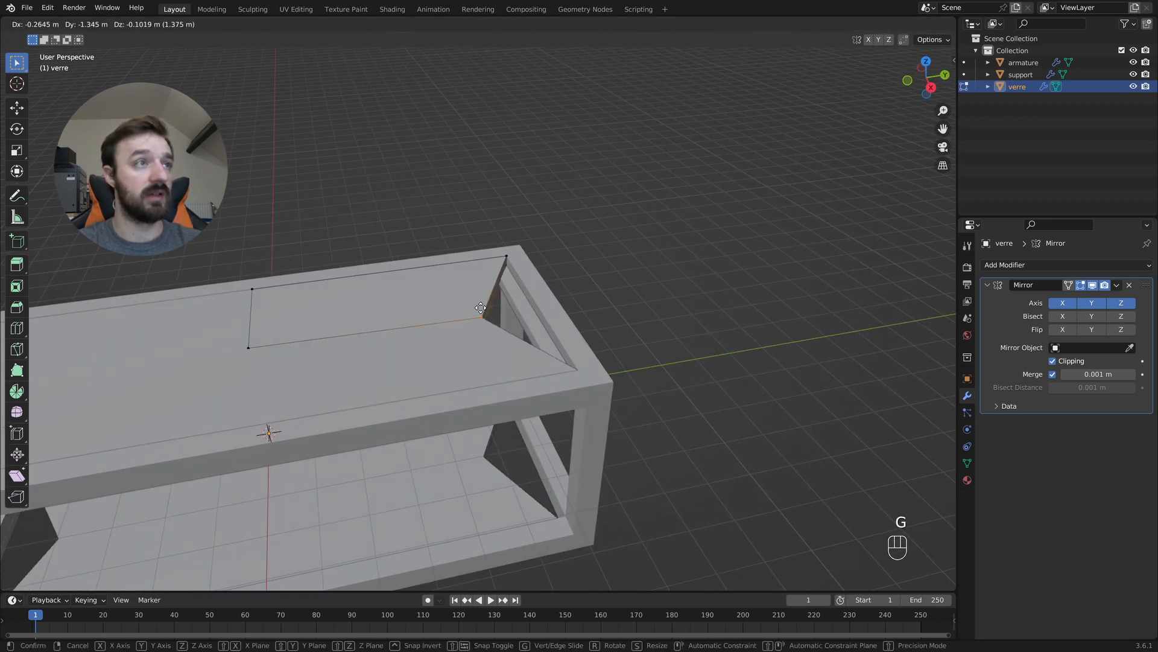
{"action": "left_click", "coordinate": [447, 306]}
{"action": "scroll", "coordinate": [447, 306], "scroll_direction": "right", "scroll_amount": 10}
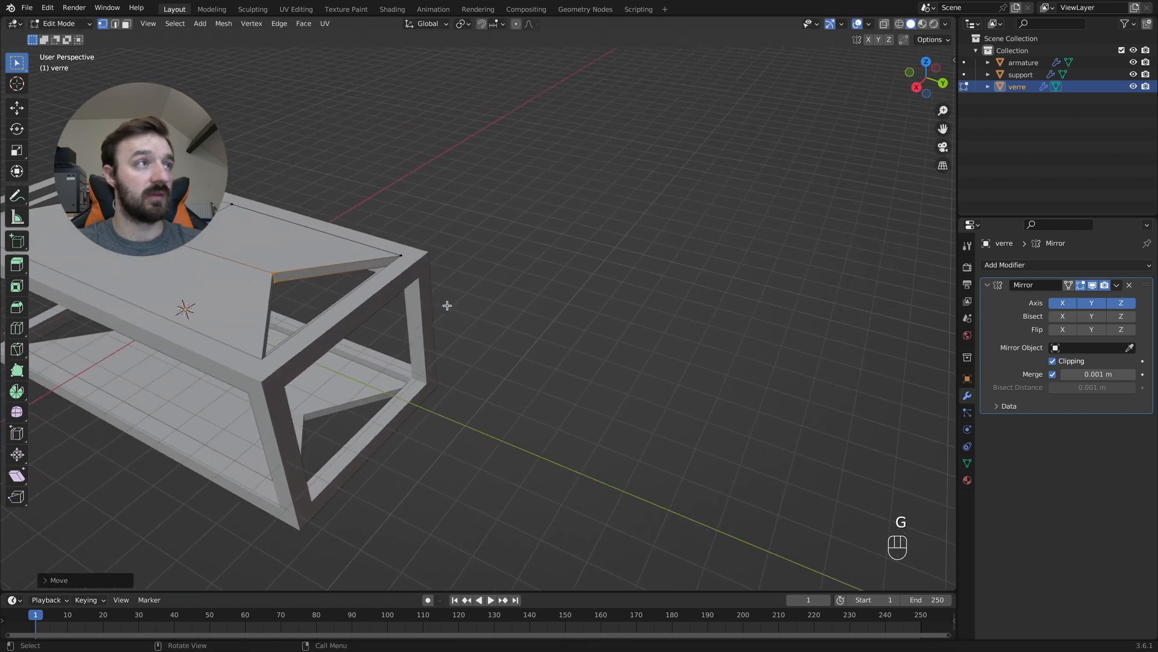
{"action": "scroll", "coordinate": [447, 306], "scroll_direction": "left", "scroll_amount": 10}
{"action": "scroll", "coordinate": [447, 305], "scroll_direction": "down", "scroll_amount": 10}
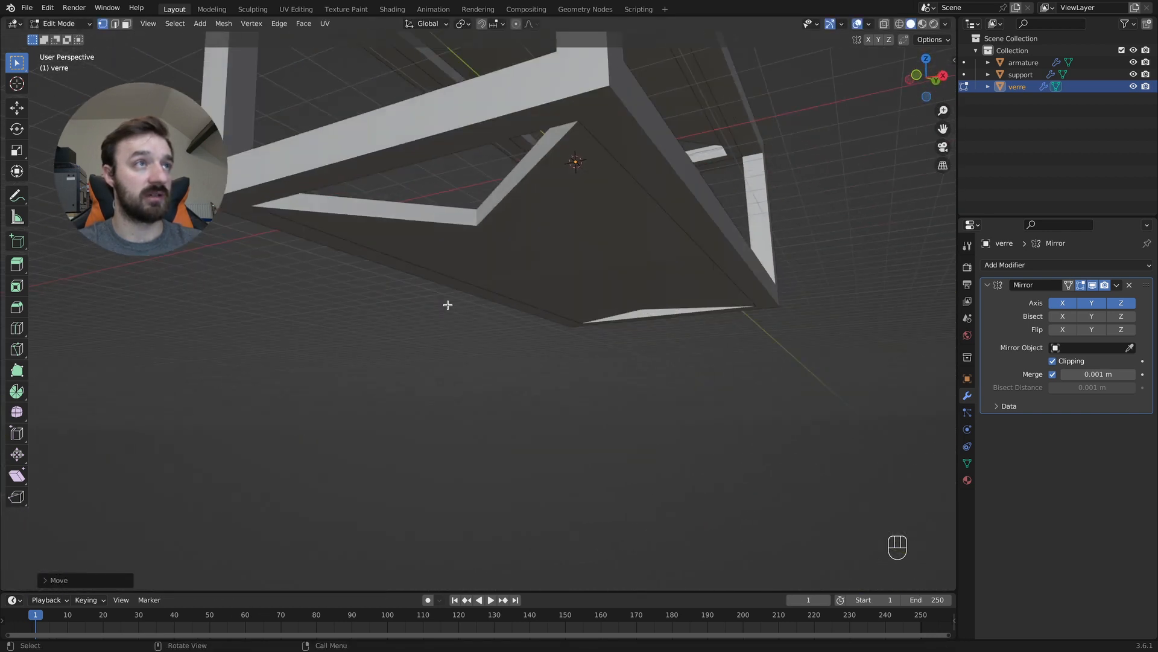
{"action": "scroll", "coordinate": [448, 304], "scroll_direction": "up", "scroll_amount": 6}
{"action": "scroll", "coordinate": [448, 304], "scroll_direction": "right", "scroll_amount": 10}
{"action": "scroll", "coordinate": [447, 304], "scroll_direction": "up", "scroll_amount": 10}
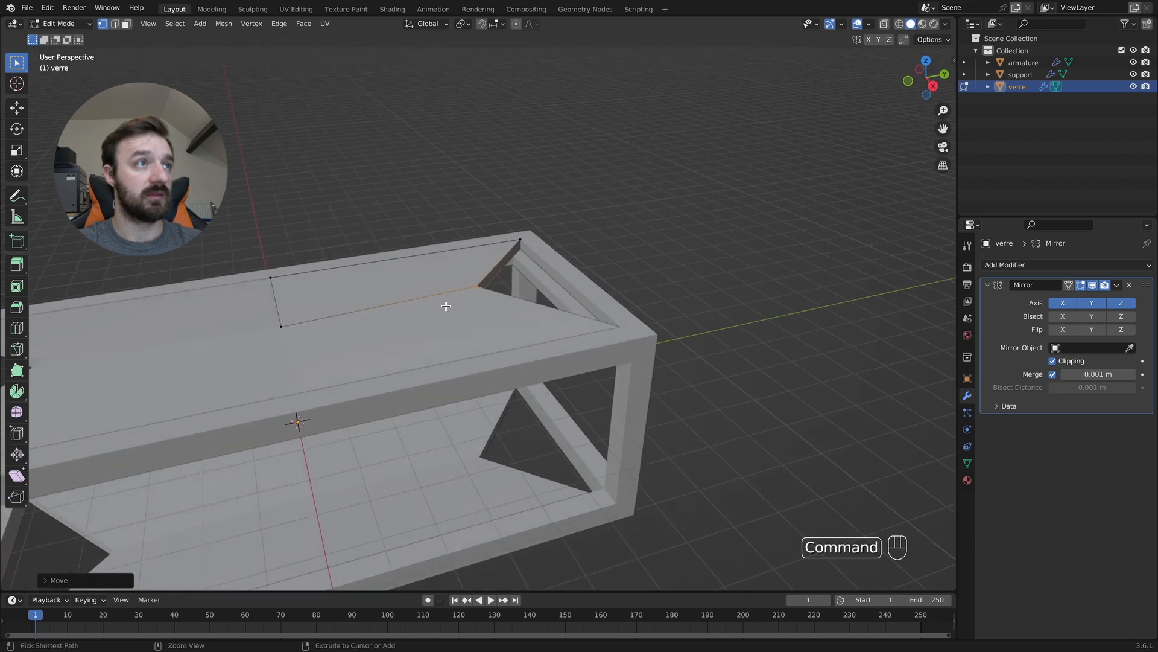
{"action": "key", "text": "super+z"}
{"action": "key", "text": "g"}
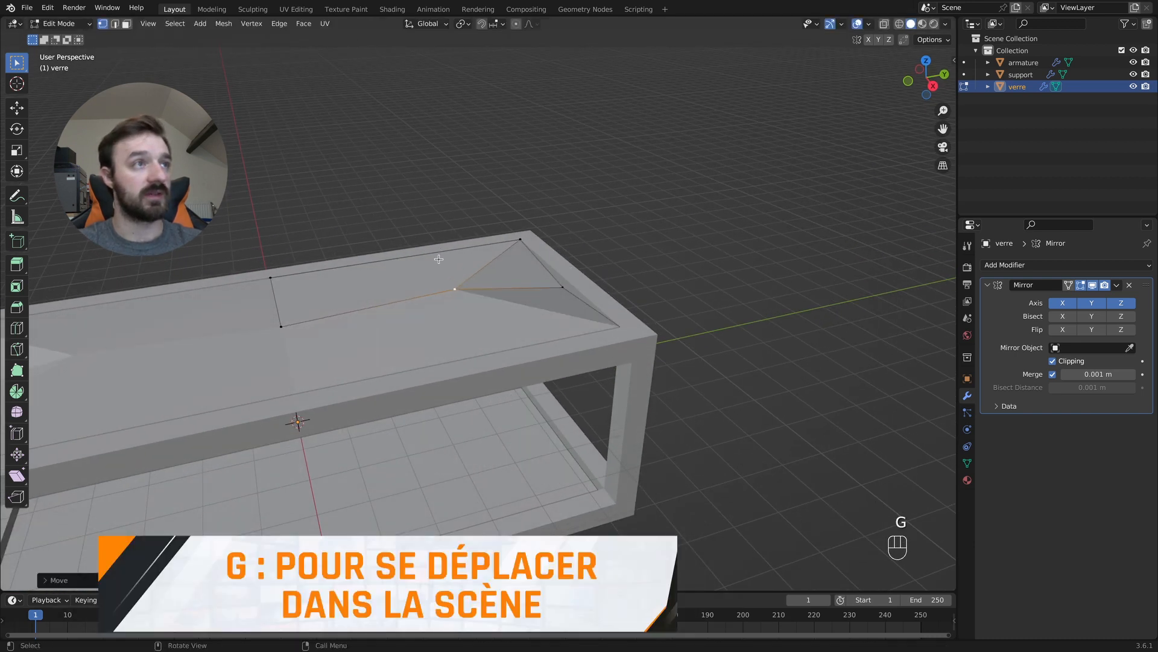
{"action": "key", "text": "super+z"}
Return to Object Mode and turn off the Z axis in verre's Mirror modifier, keeping X and Y mirroring.
{"action": "key", "text": "Tab"}
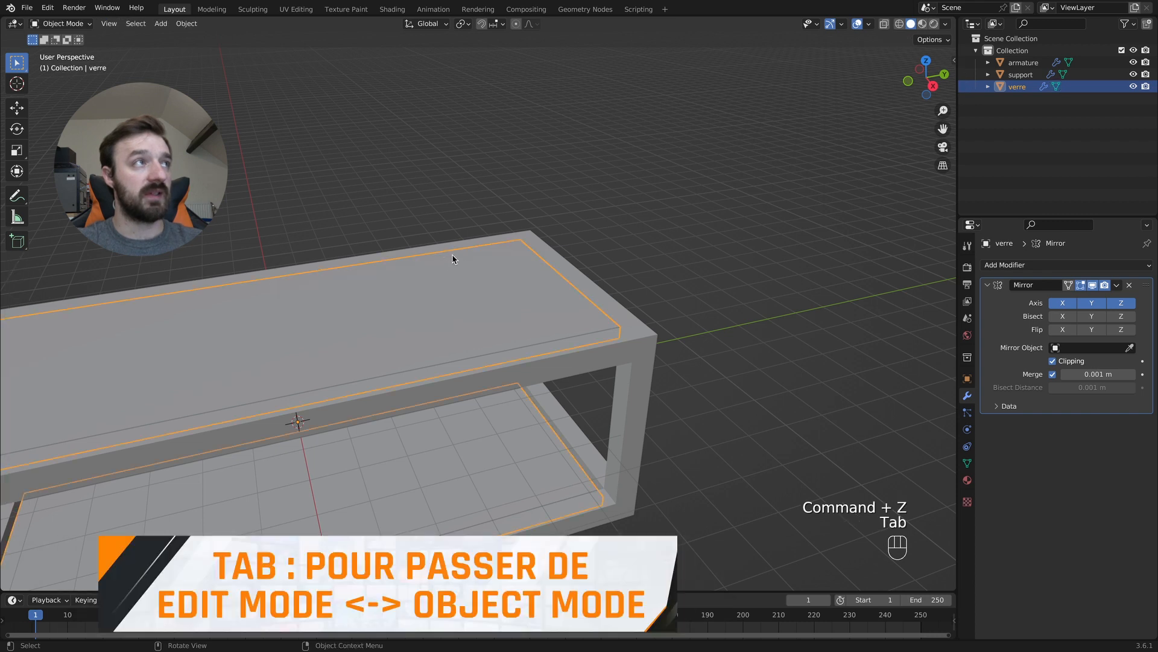
{"action": "scroll", "coordinate": [331, 246], "scroll_direction": "down", "scroll_amount": 3, "text": "super"}
{"action": "scroll", "coordinate": [331, 249], "scroll_direction": "down", "scroll_amount": 5}
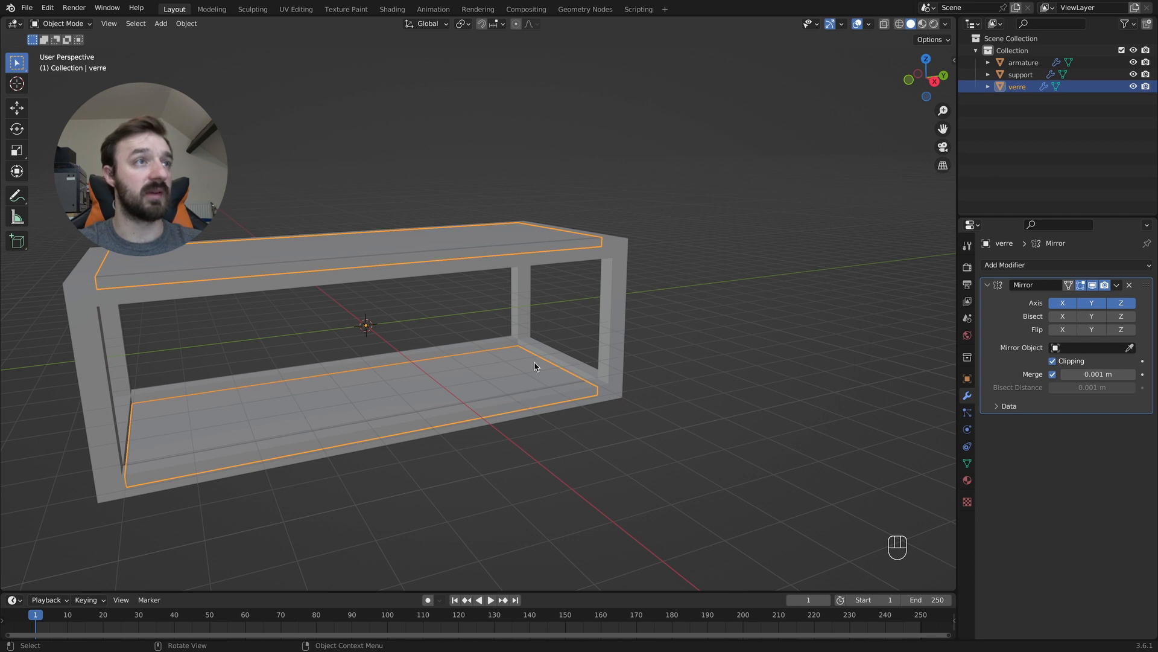
{"action": "left_click", "coordinate": [1121, 303]}
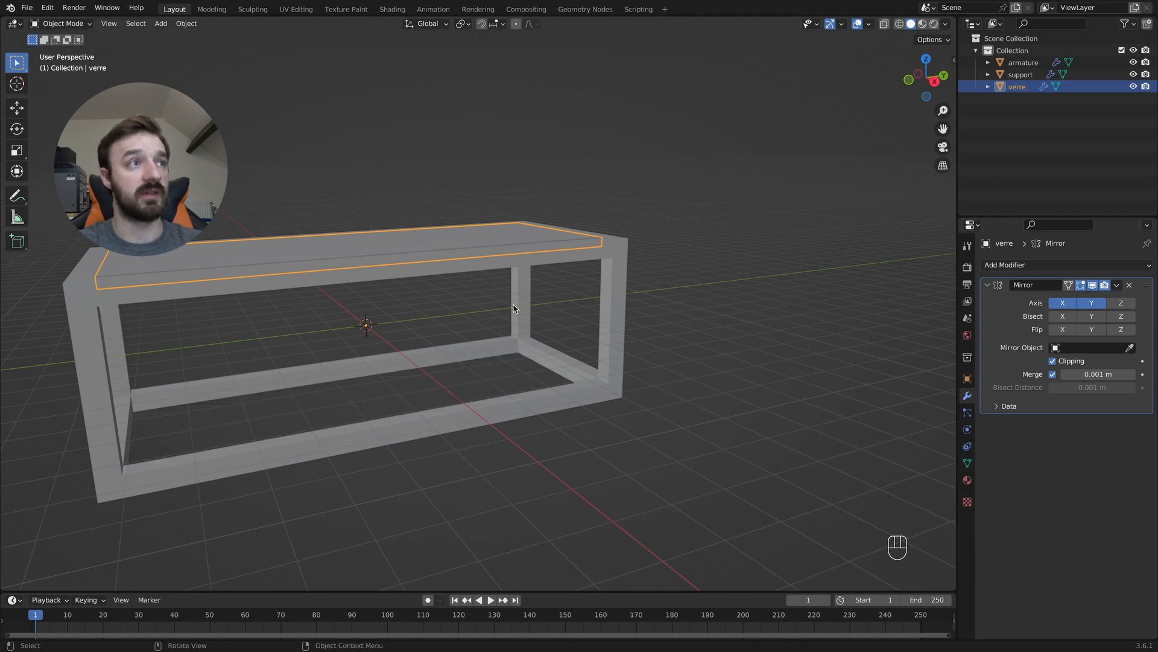
{"action": "scroll", "coordinate": [515, 301], "scroll_direction": "up", "scroll_amount": 10}
{"action": "scroll", "coordinate": [515, 300], "scroll_direction": "down", "scroll_amount": 10}
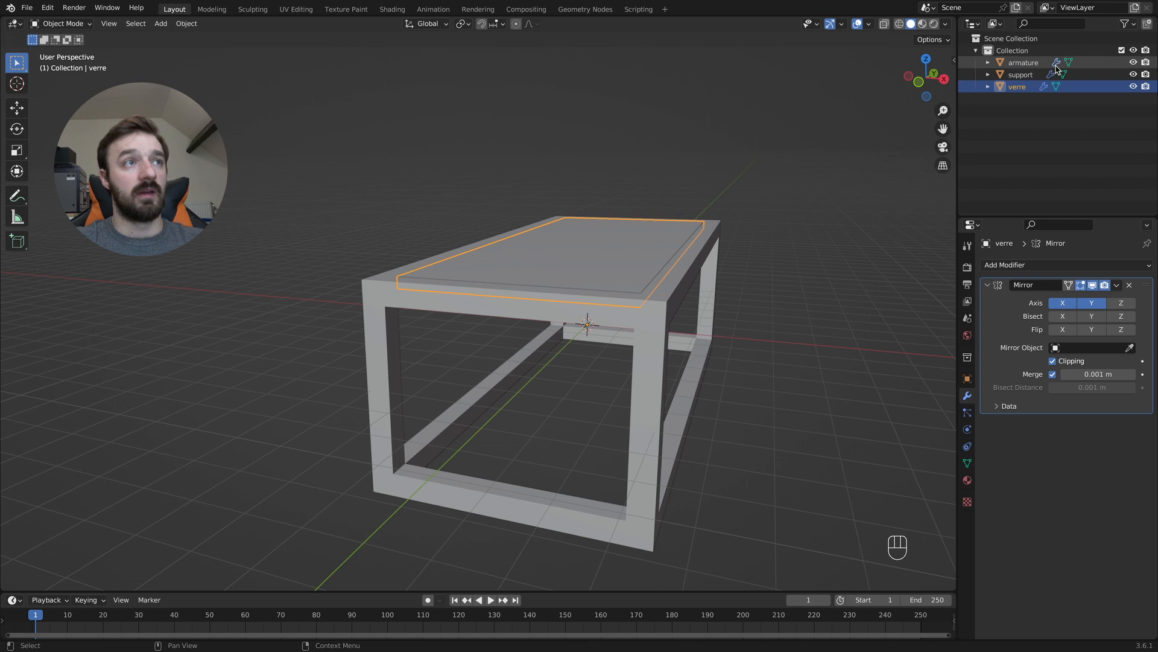
Try resizing the table by moving the entire meshes of armature, support and verre together in Edit Mode, and undo the move.
{"action": "key", "text": "a"}
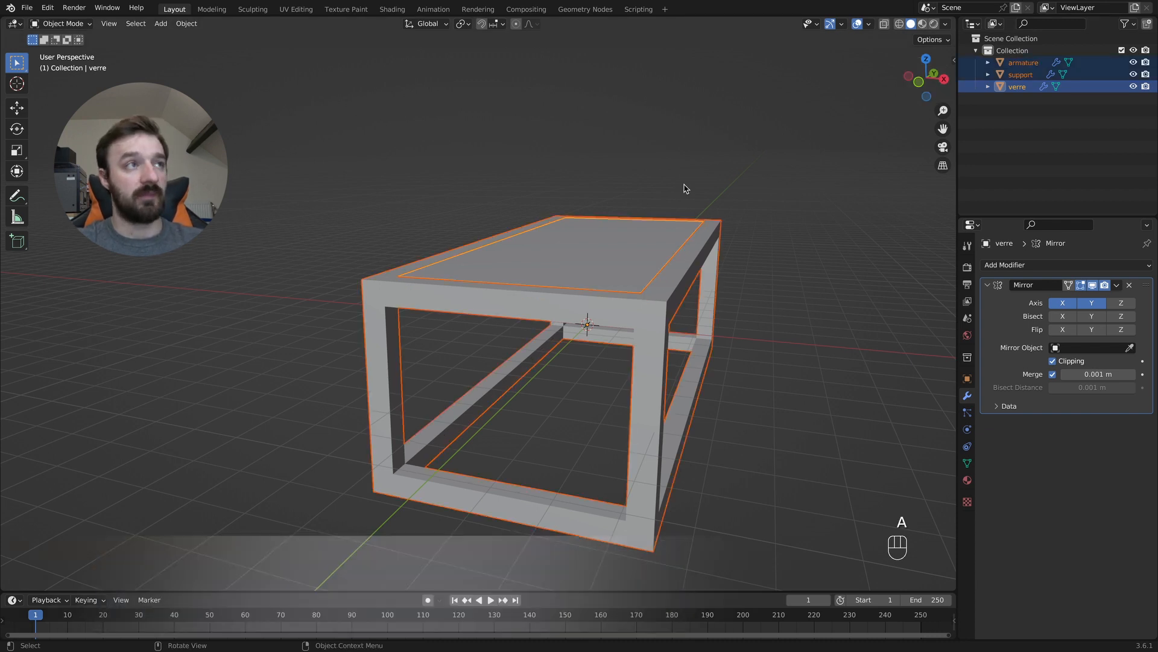
{"action": "key", "text": "Tab"}
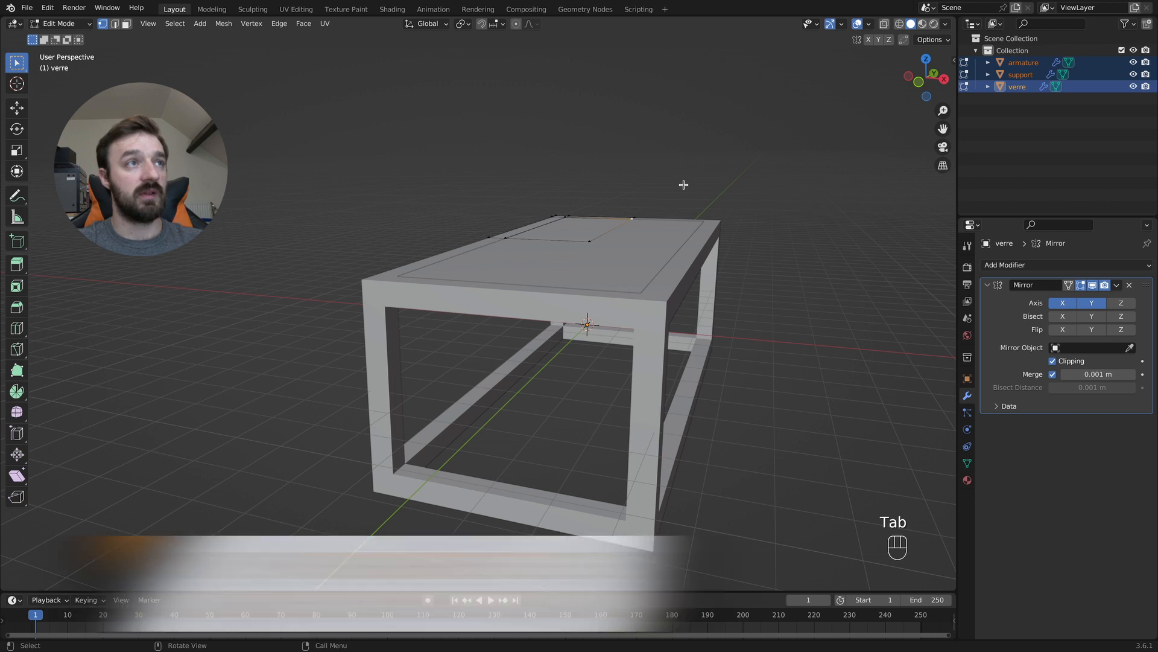
{"action": "key", "text": "a"}
{"action": "key", "text": "g"}
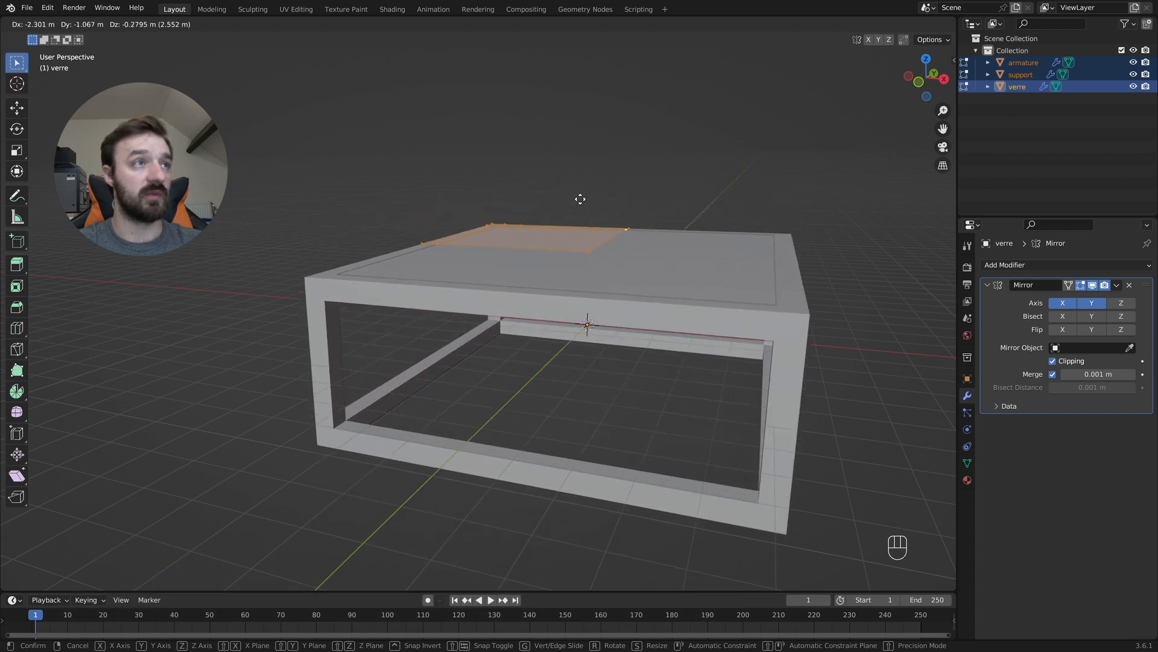
{"action": "left_click", "coordinate": [431, 221]}
{"action": "key", "text": "super+z"}
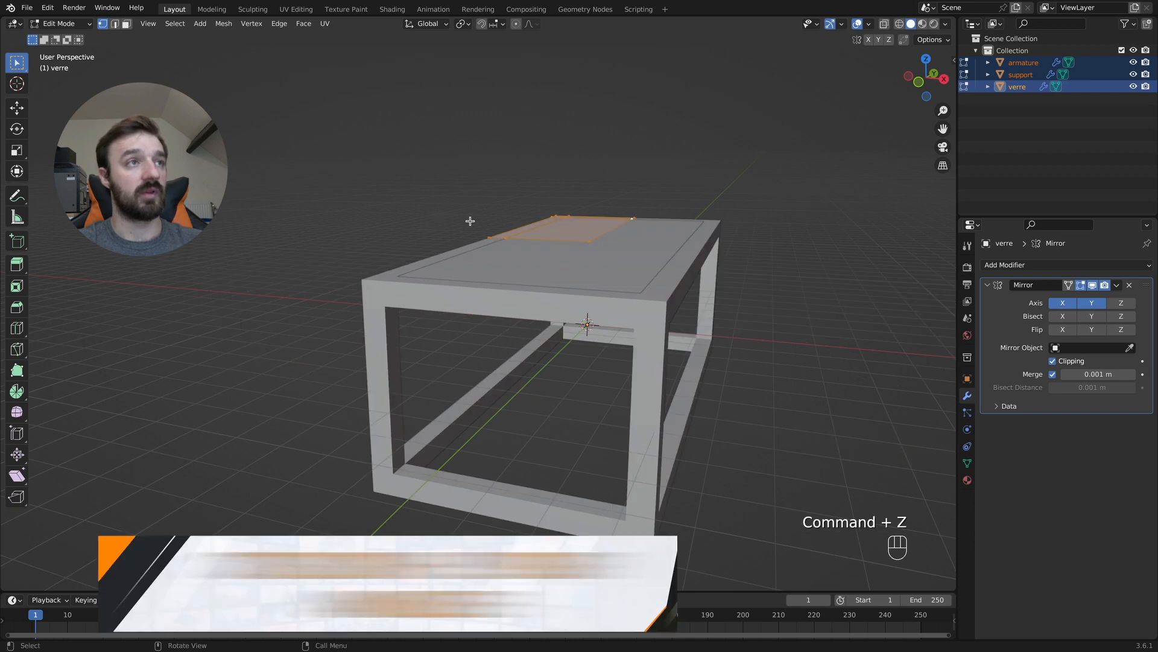
{"action": "middle_click_drag", "start_coordinate": [530, 219], "coordinate": [533, 217]}
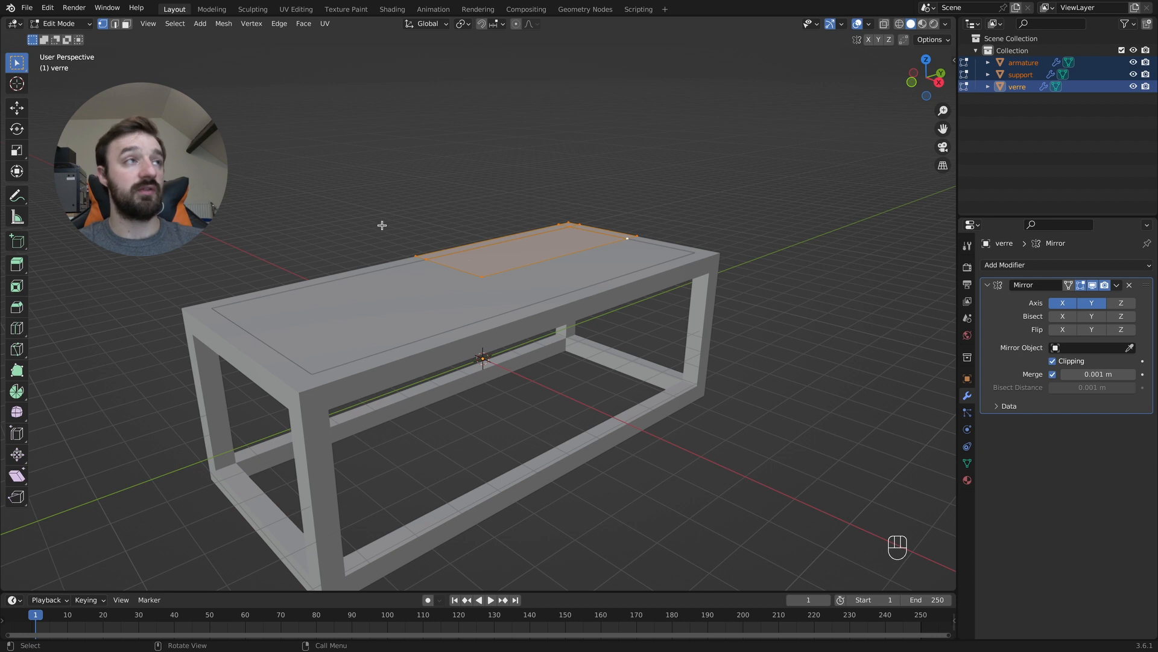
Open texture_metallique_noir_brosse.blend and copy its sphere object.
{"action": "left_click", "coordinate": [34, 11]}
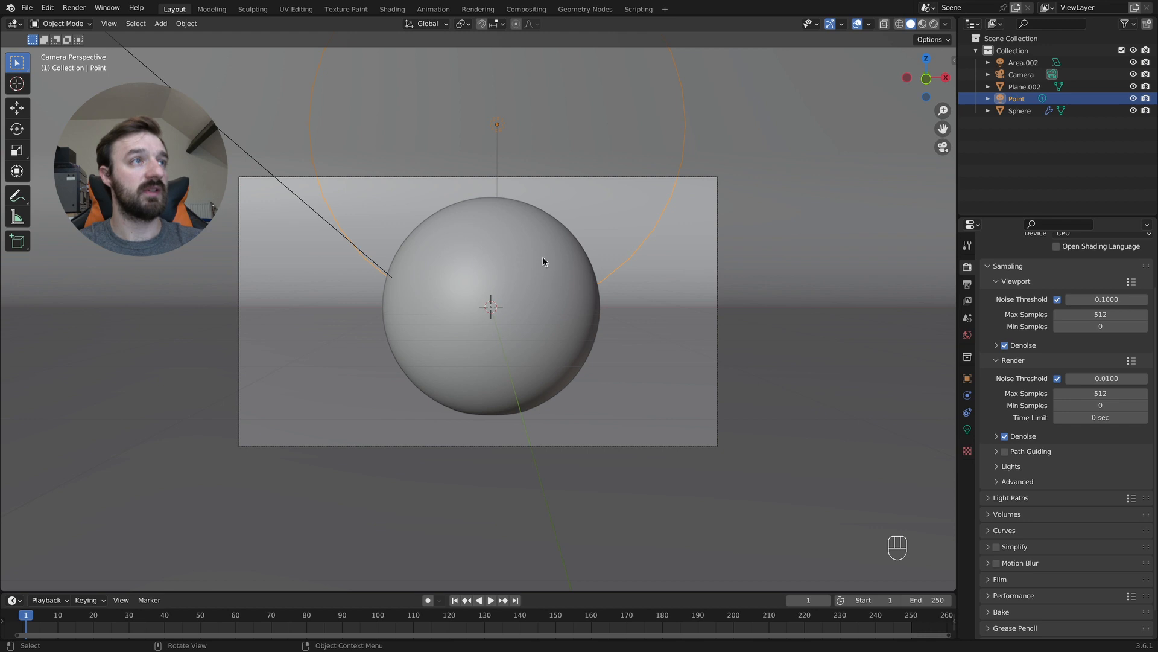
{"action": "left_click", "coordinate": [460, 236]}
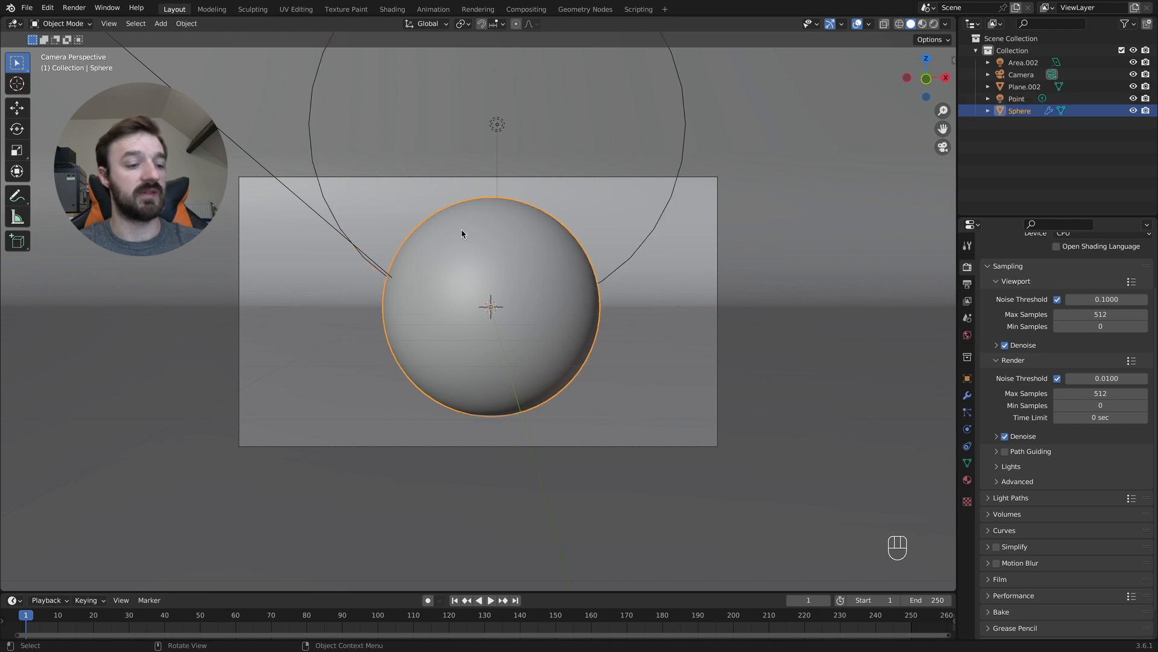
{"action": "key", "text": "super+c"}
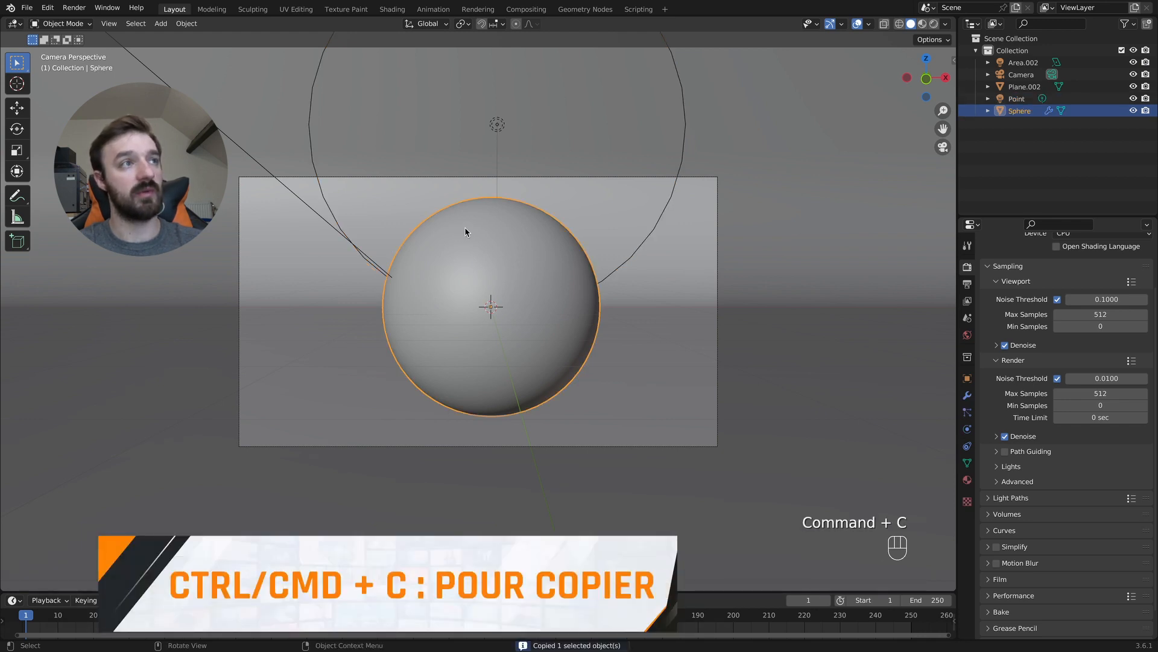
Reopen the recent file table.blend.
{"action": "left_click", "coordinate": [27, 8]}
{"action": "mouse_move", "coordinate": [57, 45]}
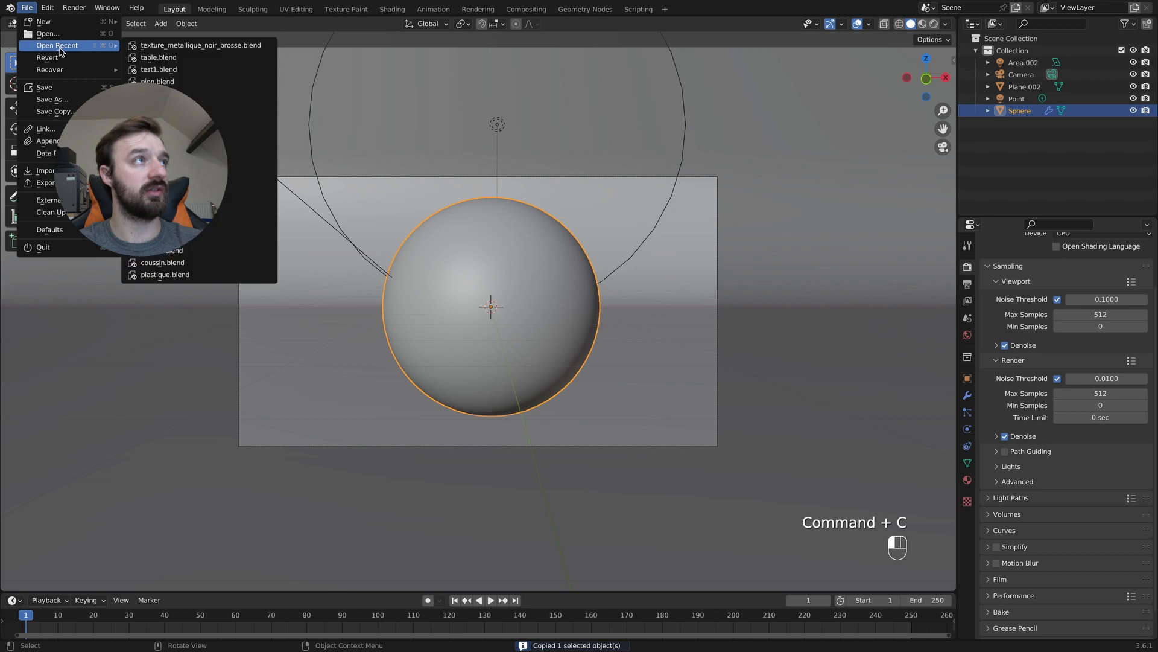
{"action": "left_click", "coordinate": [140, 57]}
{"action": "left_click", "coordinate": [547, 348]}
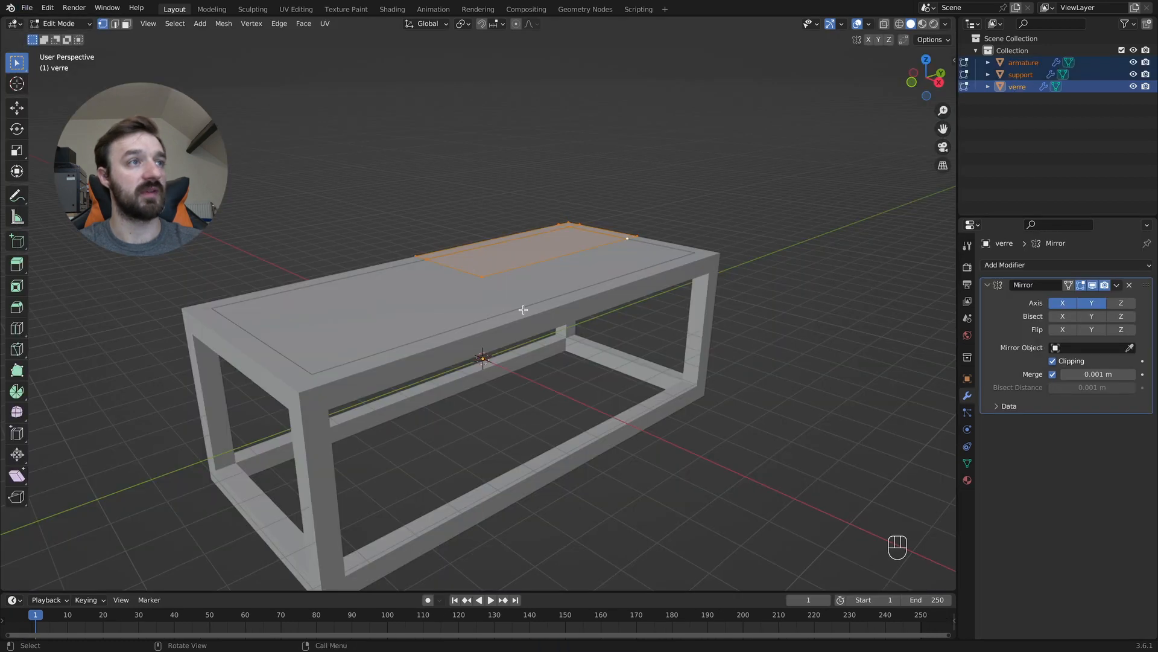
Leave Edit Mode, deselect everything, paste the copied sphere into the scene and move it up along Z above the table.
{"action": "key", "text": "super+v"}
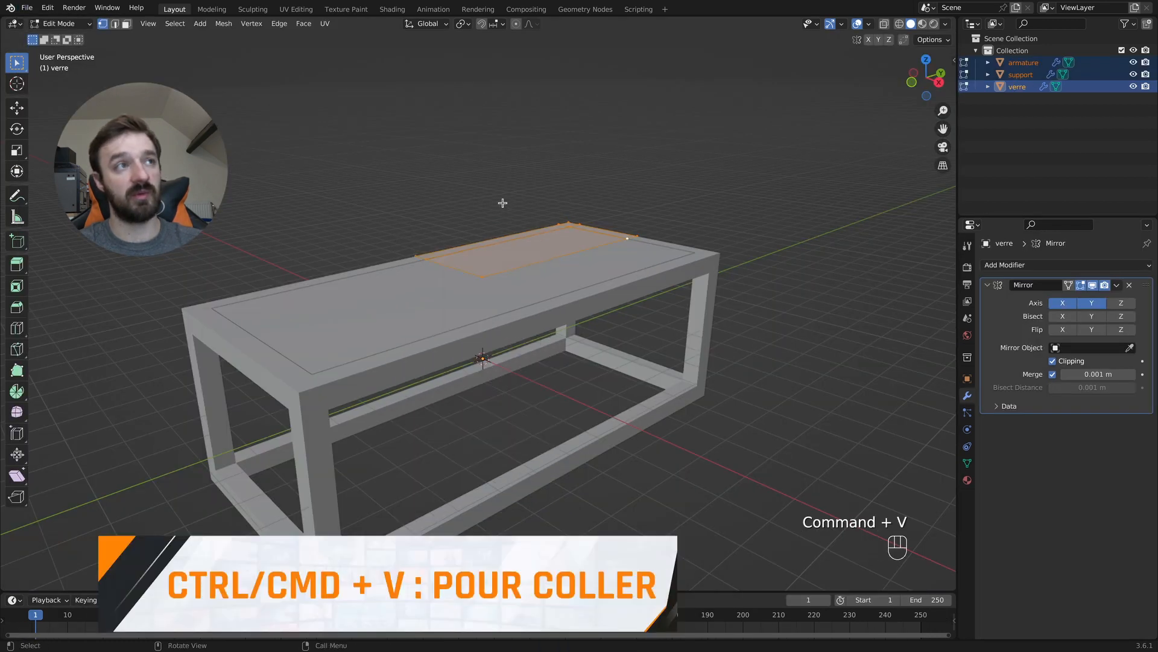
{"action": "key", "text": "super+v"}
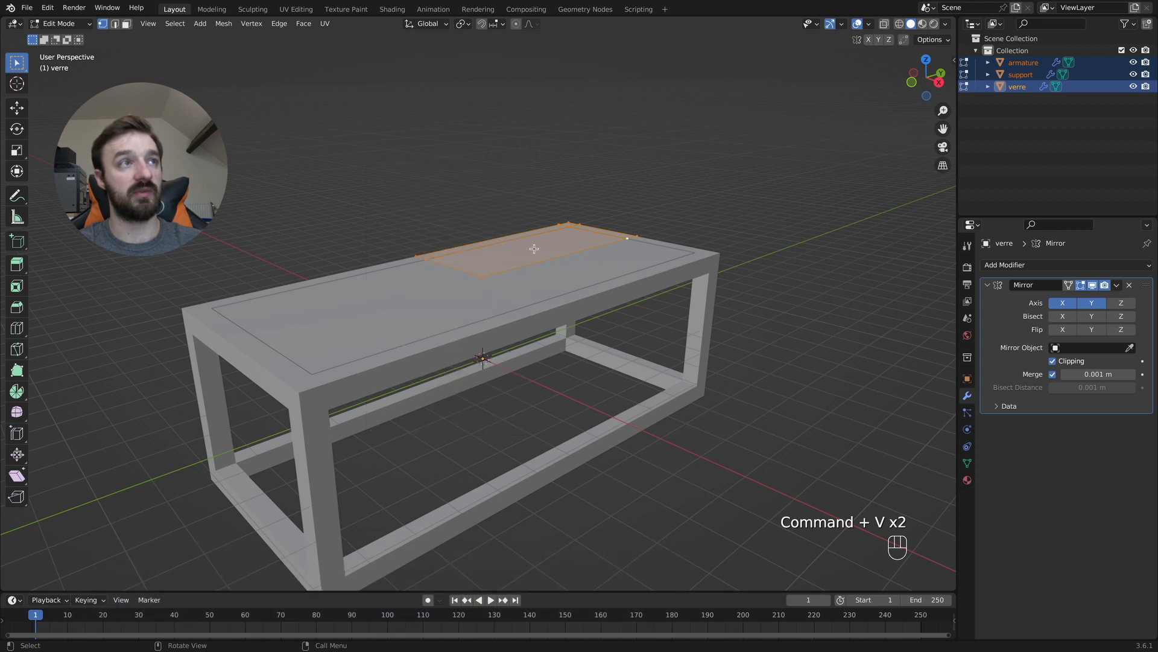
{"action": "key", "text": "Tab"}
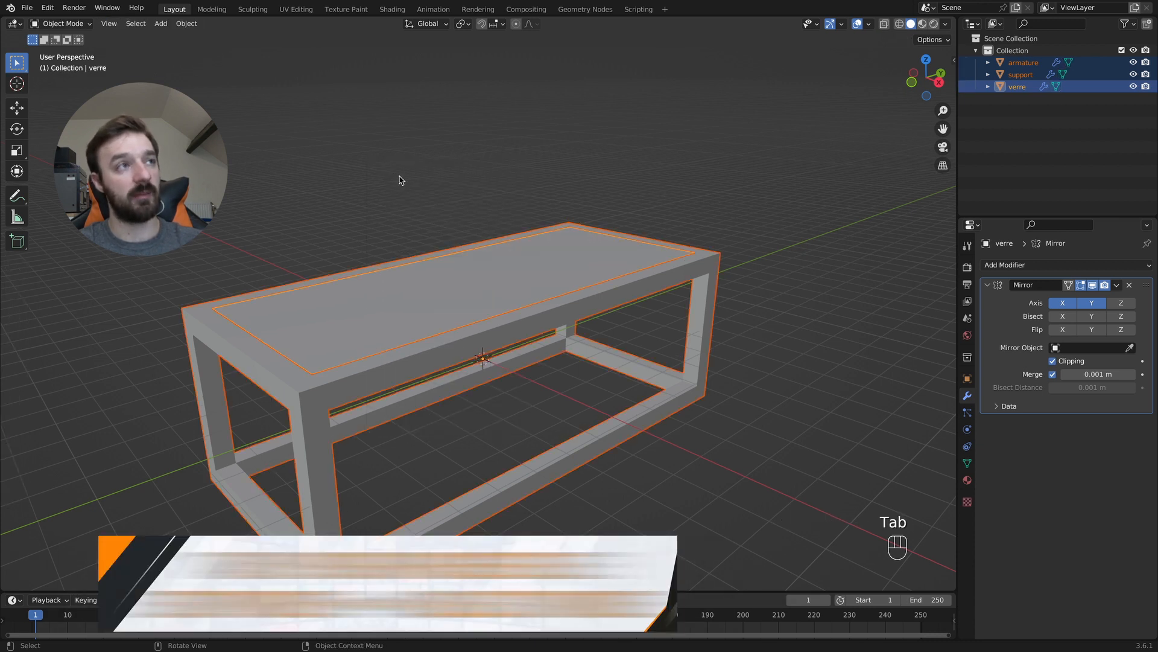
{"action": "left_click", "coordinate": [421, 179]}
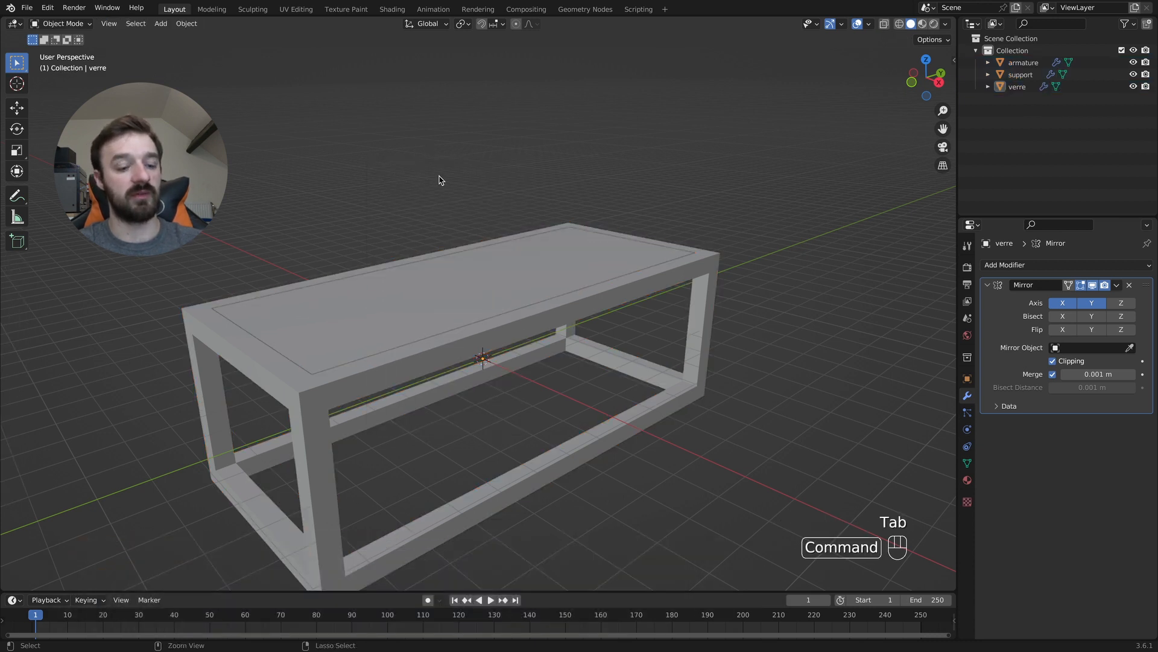
{"action": "key", "text": "super+v"}
{"action": "key", "text": "g"}
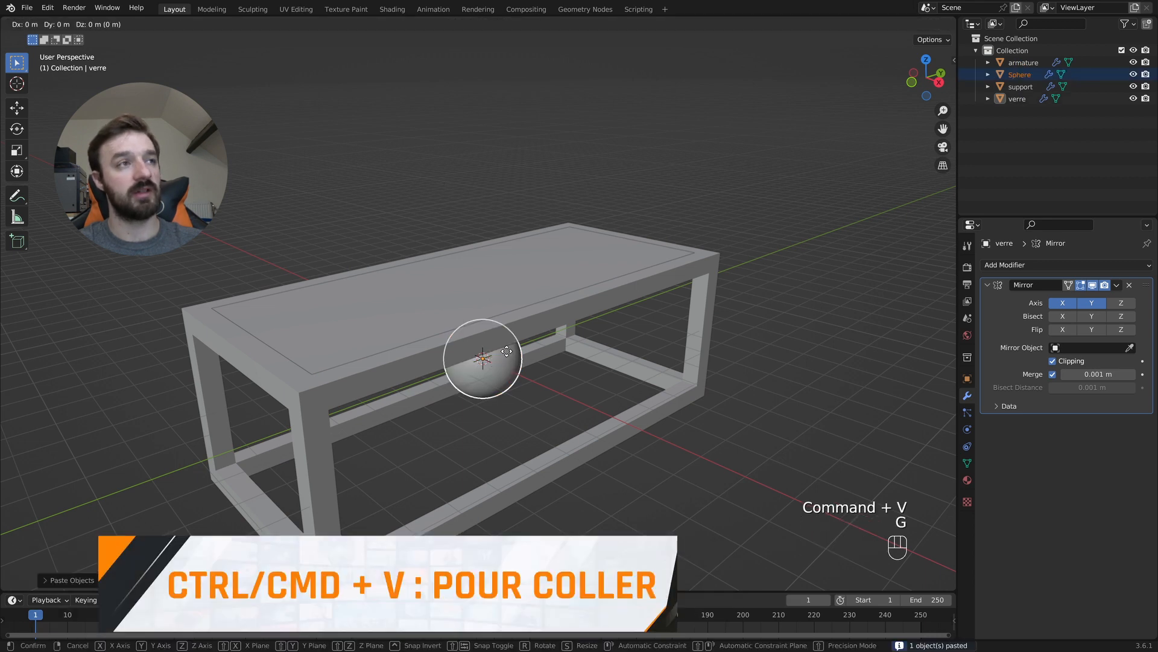
{"action": "key", "text": "z"}
{"action": "left_click", "coordinate": [475, 144]}
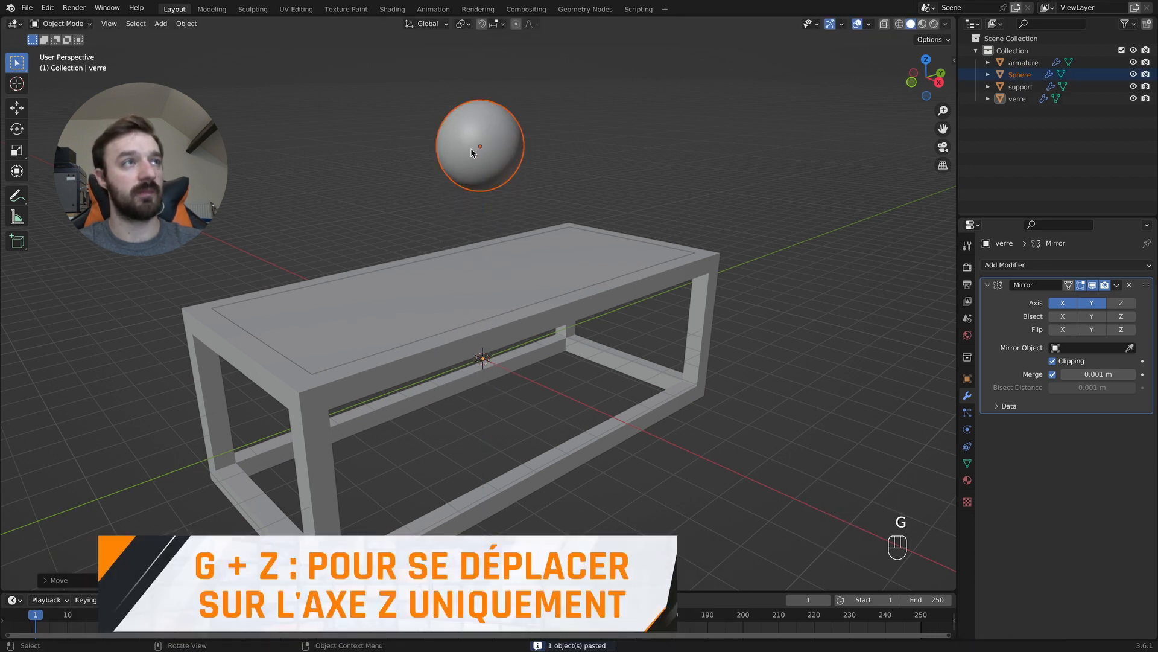
Save the table file and open the recent file texture-verre.blend.
{"action": "key", "text": "super+s"}
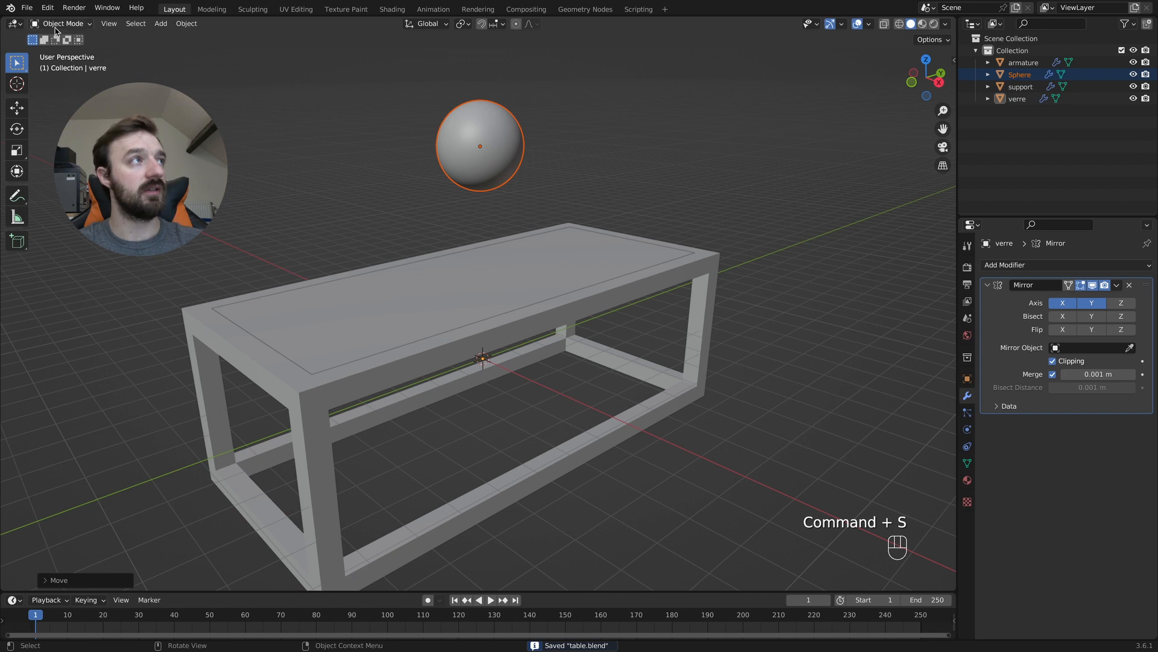
{"action": "left_click", "coordinate": [27, 8]}
{"action": "mouse_move", "coordinate": [58, 47]}
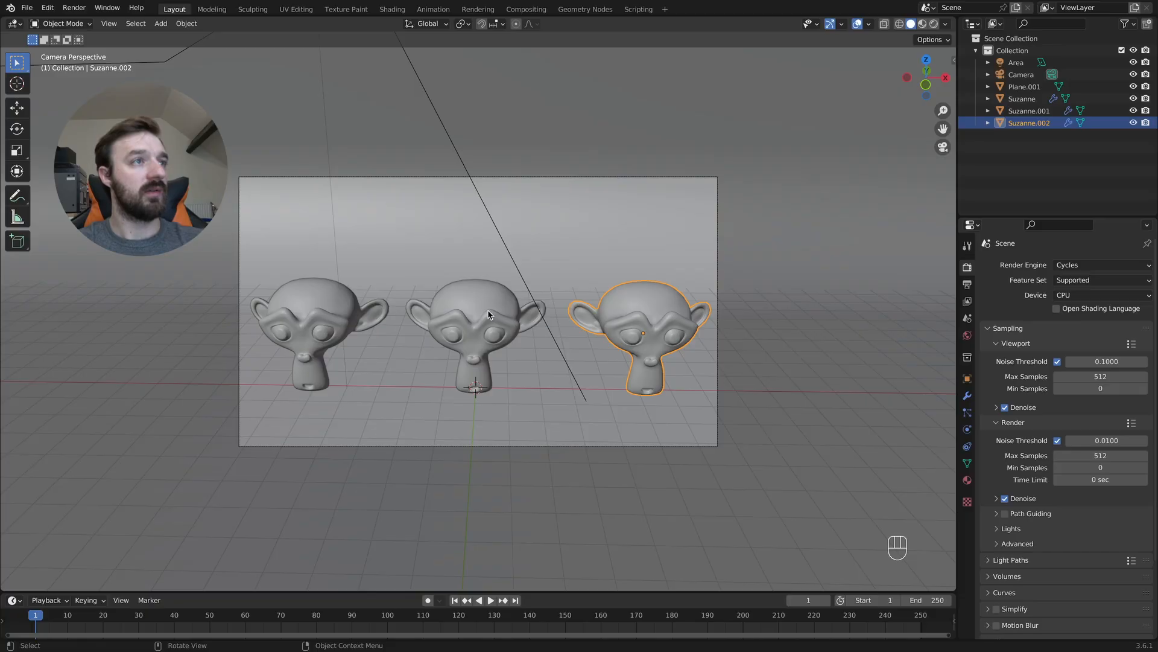
Copy the middle monkey head and reopen the recent file table.blend.
{"action": "left_click", "coordinate": [489, 314]}
{"action": "key", "text": "super+c"}
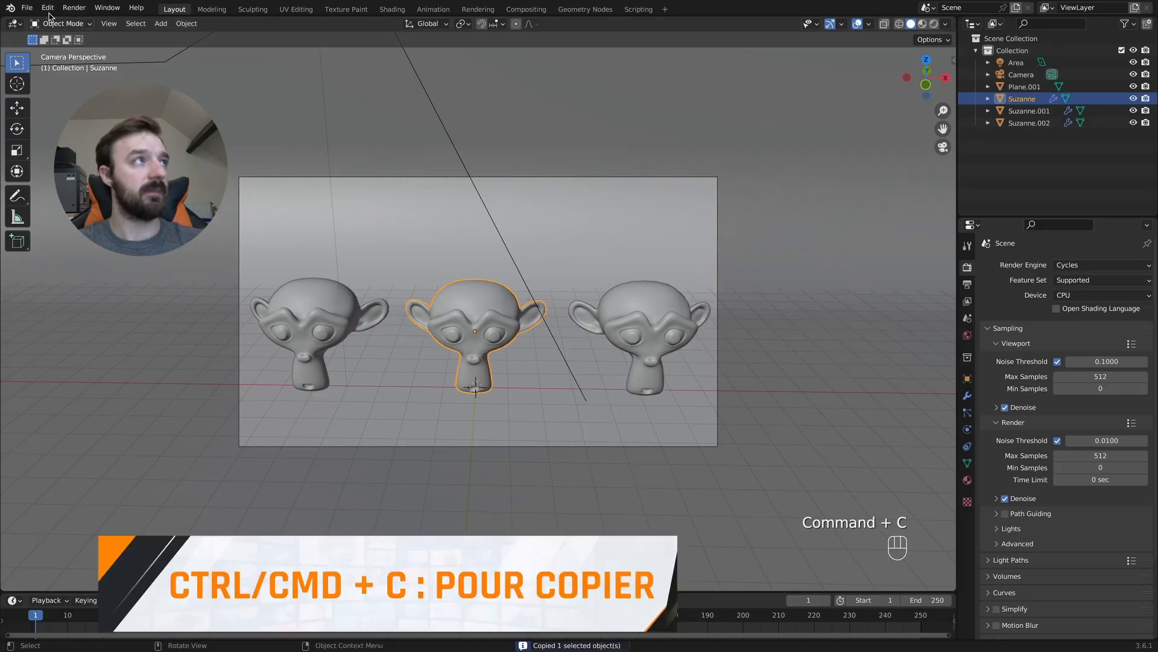
{"action": "left_click", "coordinate": [27, 8]}
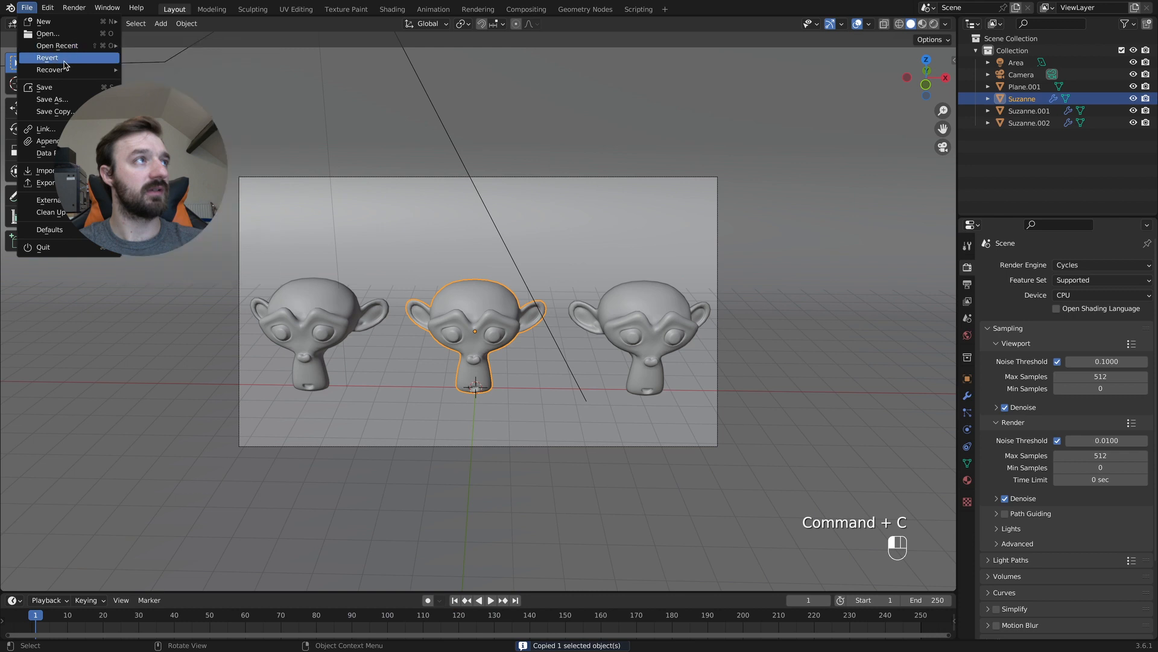
{"action": "mouse_move", "coordinate": [84, 47]}
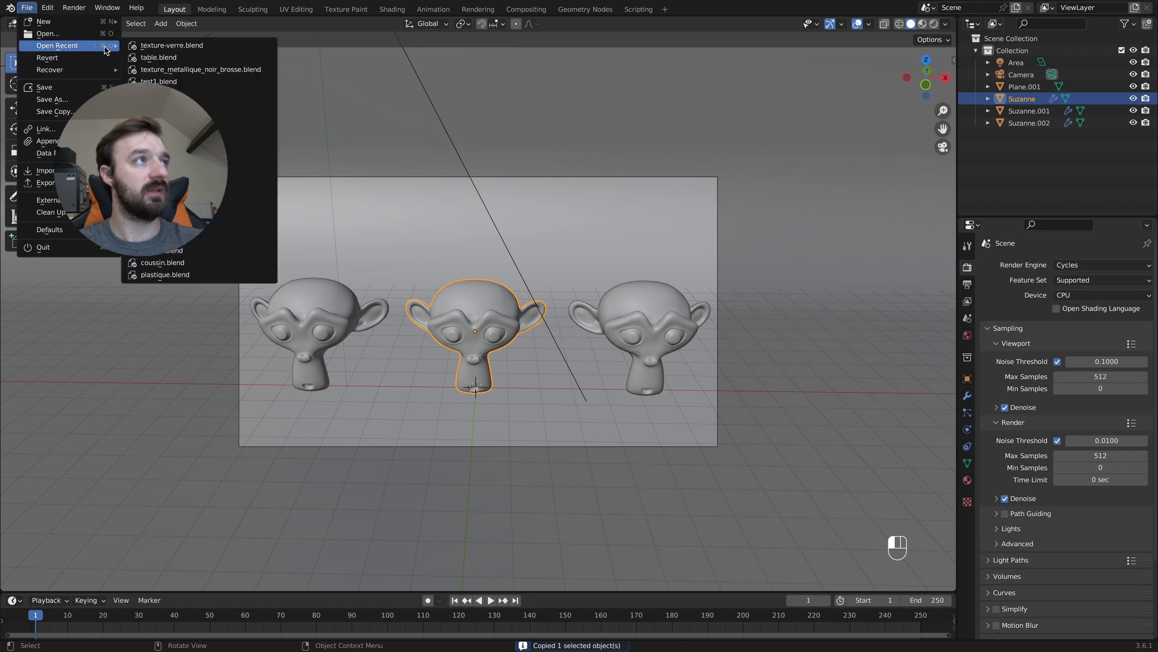
{"action": "left_click", "coordinate": [159, 57]}
Paste the copied monkey head into the scene and move it above the table, beside the sphere.
{"action": "left_click", "coordinate": [524, 347]}
{"action": "key", "text": "super+v"}
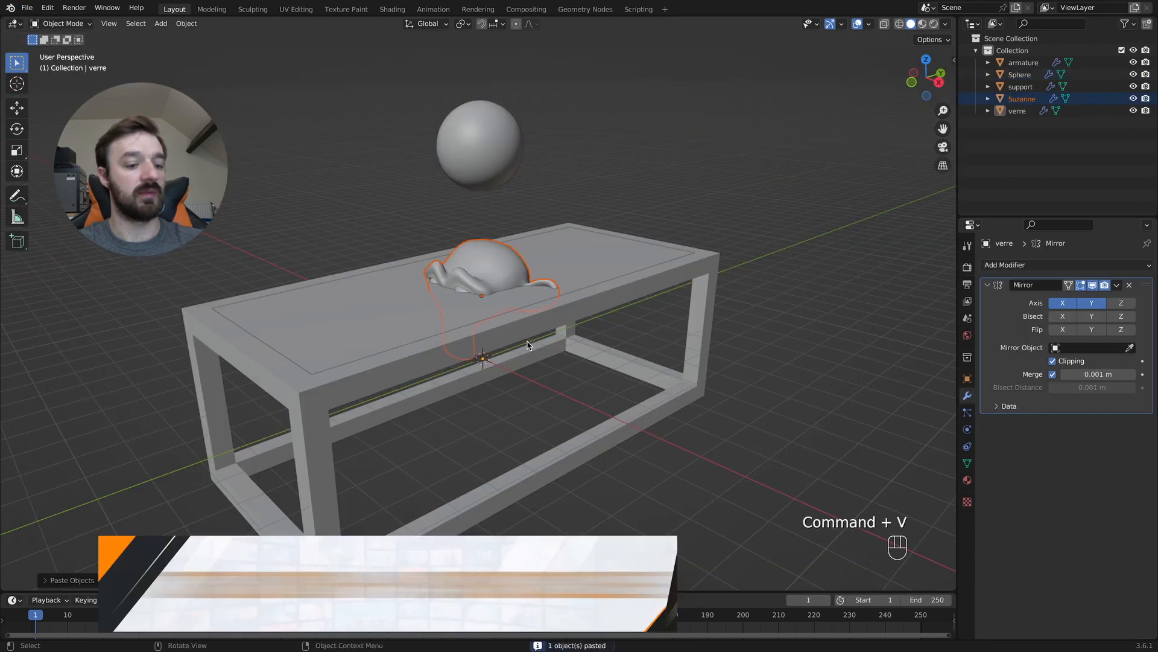
{"action": "key", "text": "g"}
{"action": "left_click", "coordinate": [407, 229]}
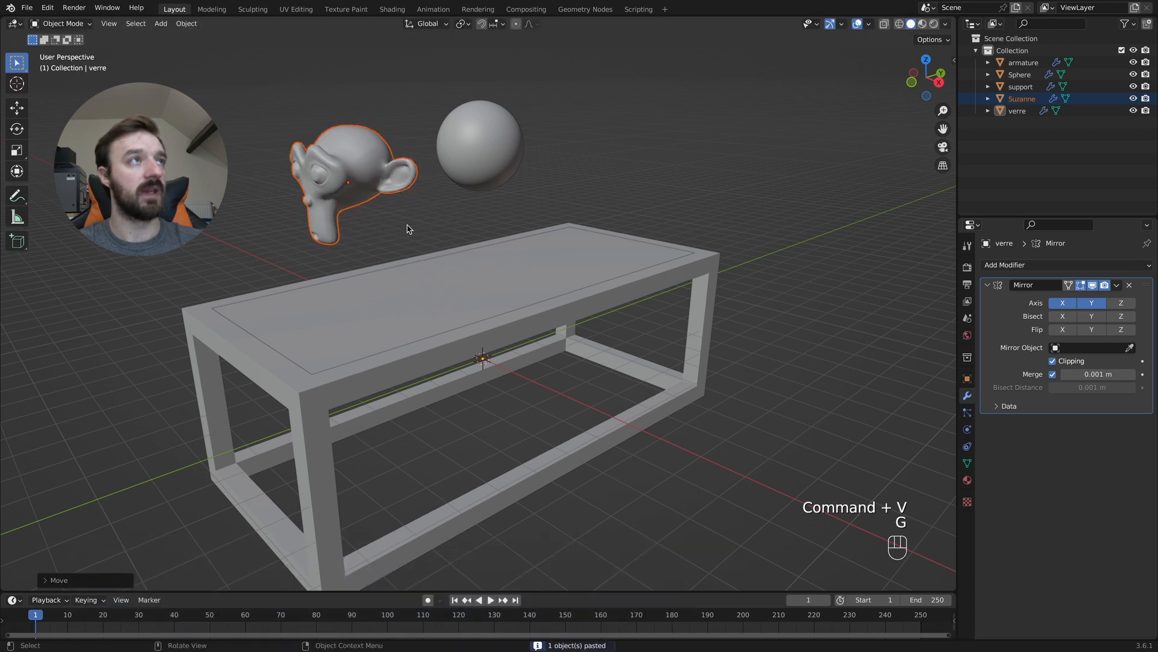
In the Shading workspace, apply the monkey head's methode-2 glass material to the tabletop pane.
{"action": "left_click", "coordinate": [394, 9]}
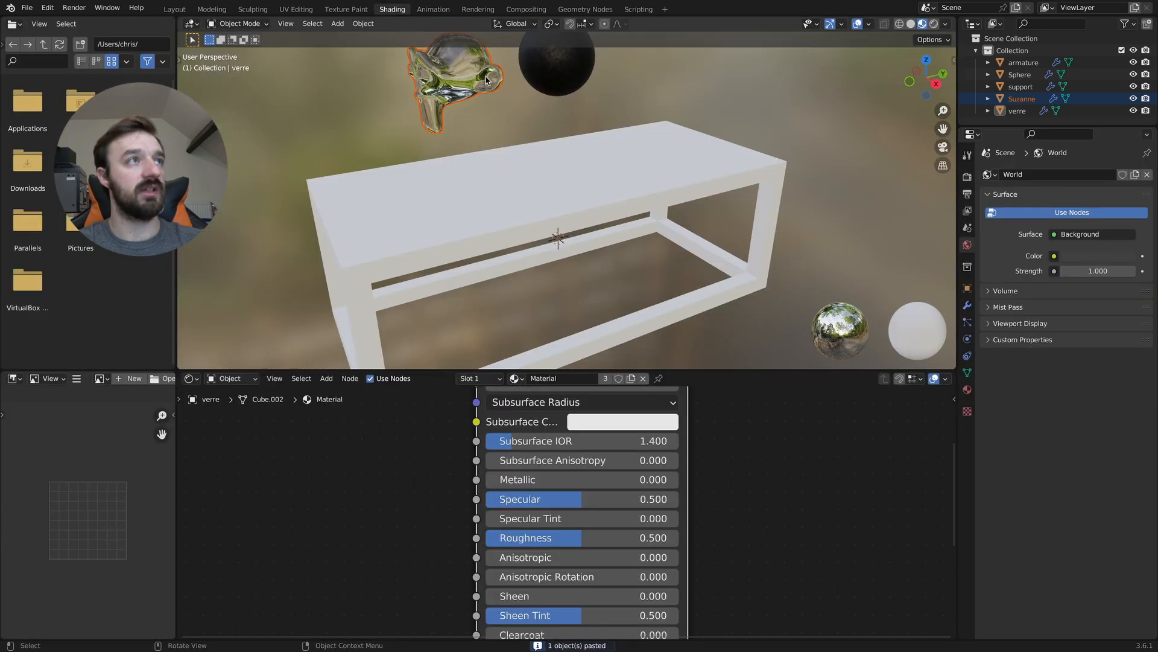
{"action": "scroll", "coordinate": [508, 171], "scroll_direction": "down", "scroll_amount": 3}
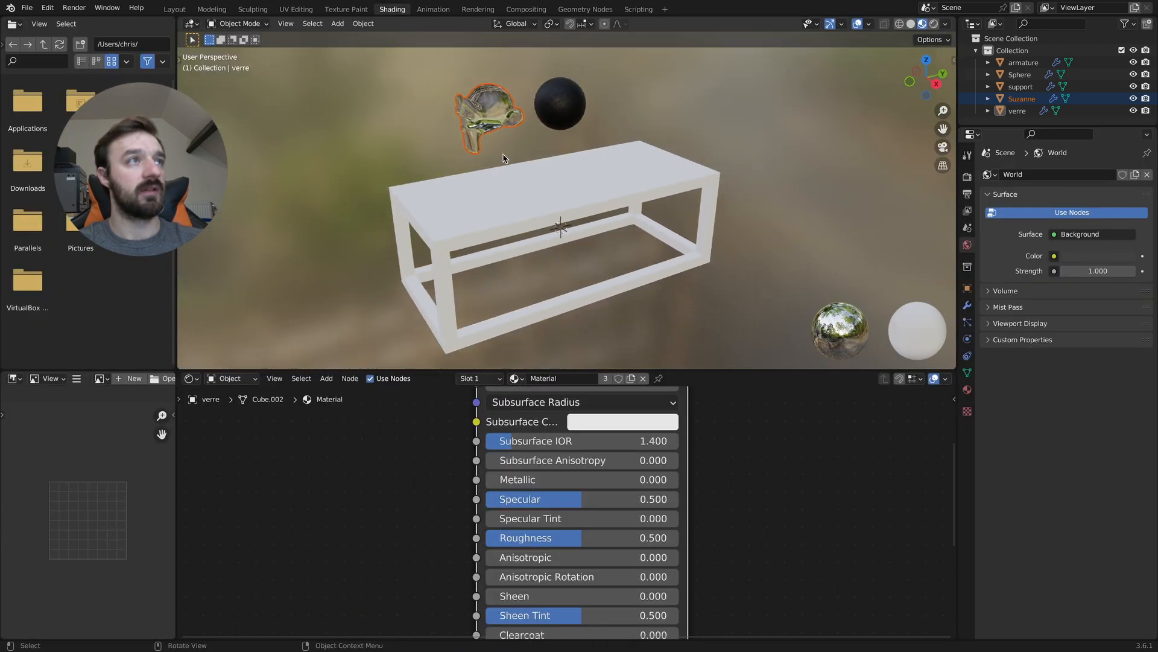
{"action": "left_click", "coordinate": [493, 122]}
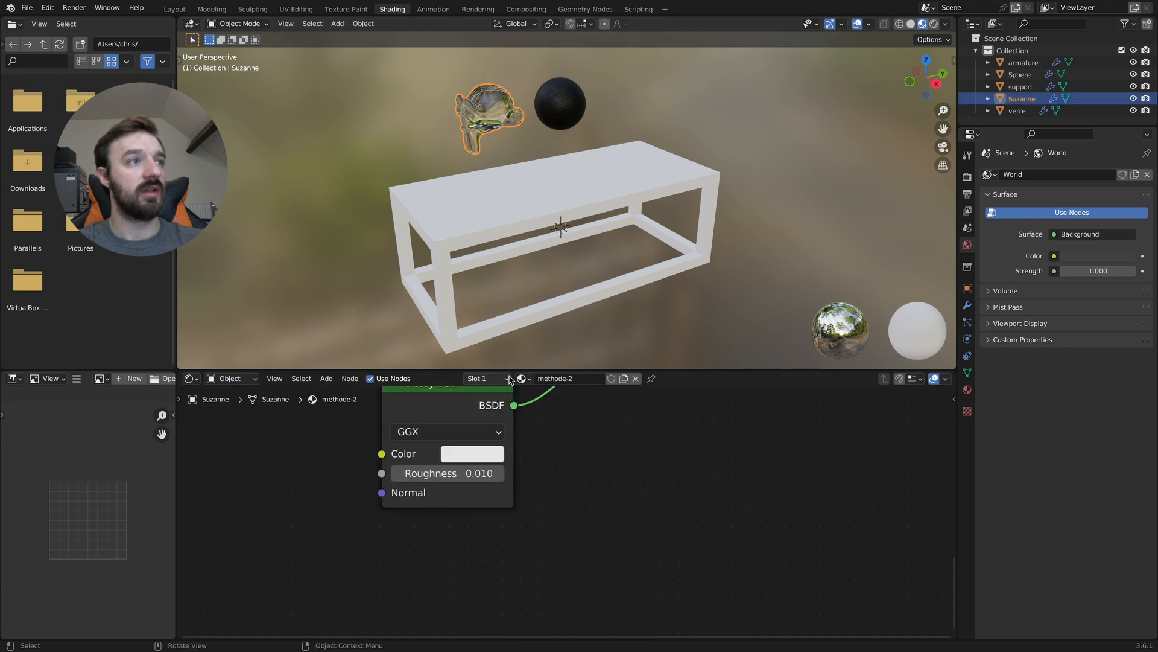
{"action": "left_click_drag", "start_coordinate": [519, 213], "coordinate": [511, 195]}
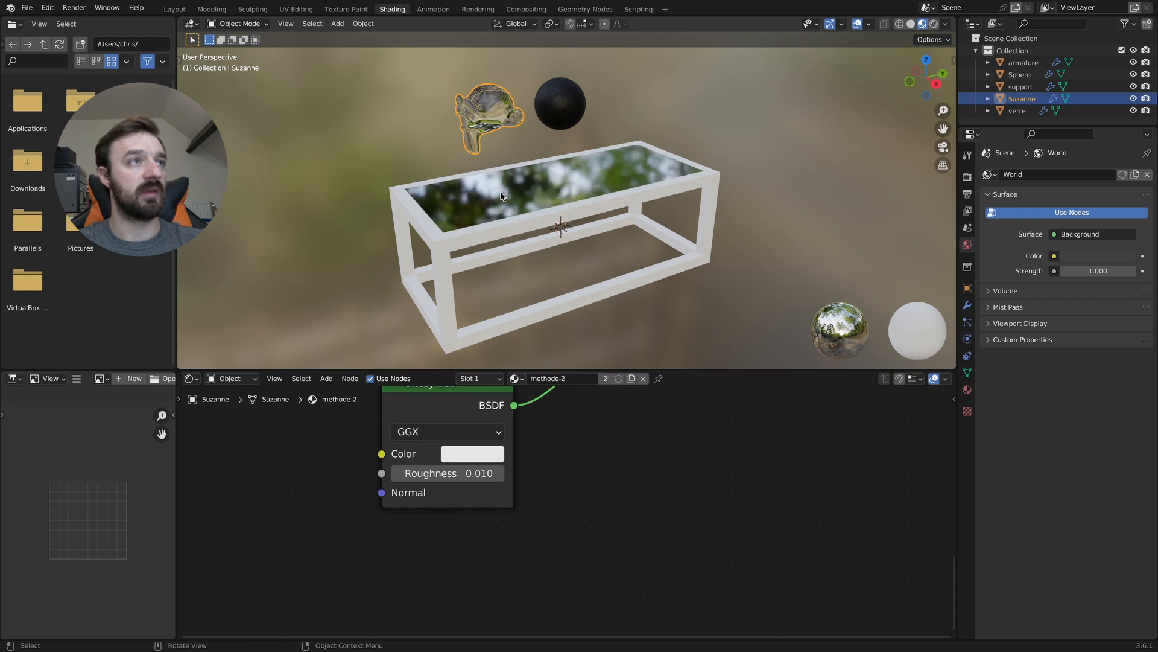
Apply the sphere's black metal material, Material.001, to the table frame and the inner support ledge.
{"action": "middle_click_drag", "start_coordinate": [501, 196], "coordinate": [552, 124]}
{"action": "left_click", "coordinate": [562, 105]}
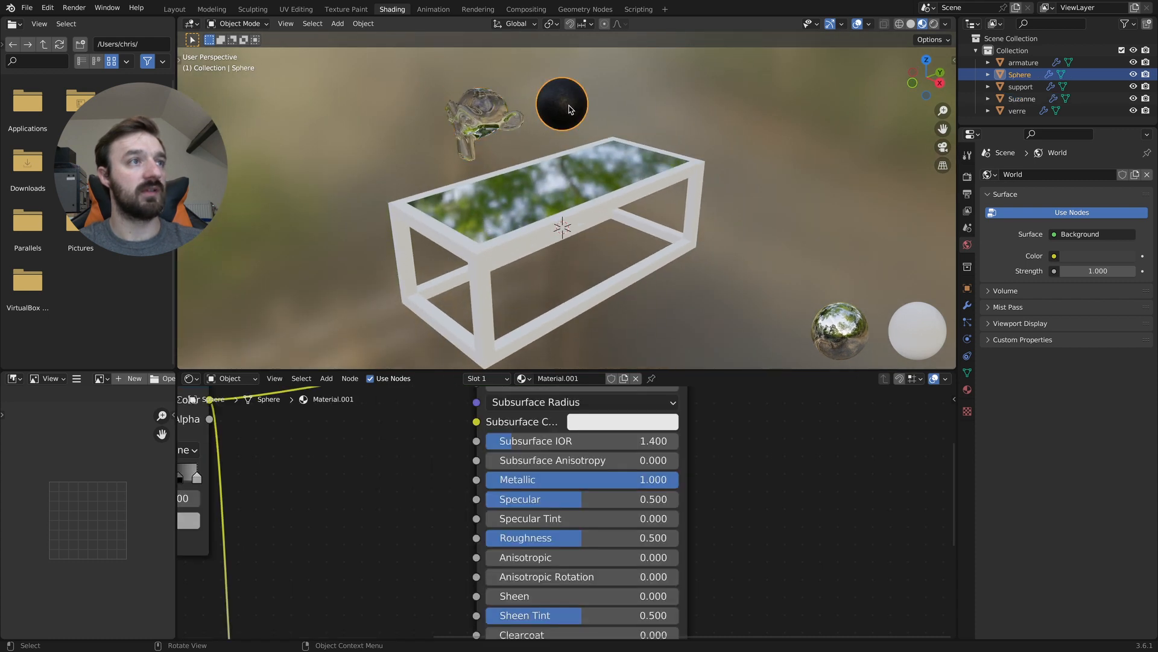
{"action": "left_click_drag", "start_coordinate": [488, 308], "coordinate": [479, 294]}
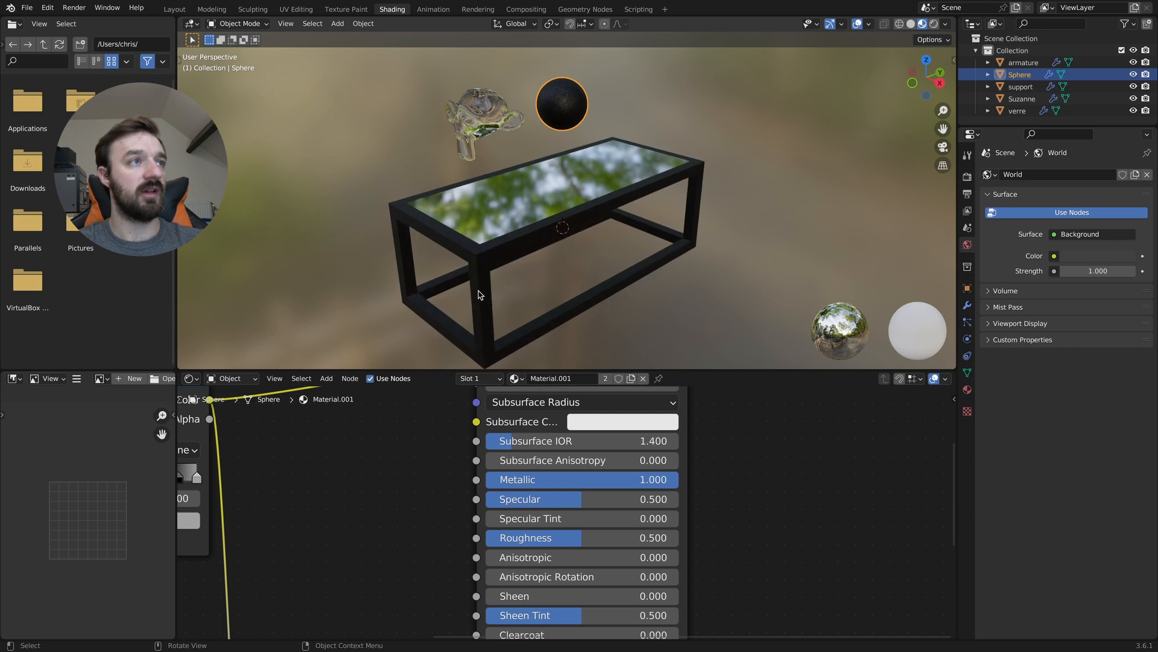
{"action": "middle_click_drag", "start_coordinate": [501, 307], "coordinate": [498, 338]}
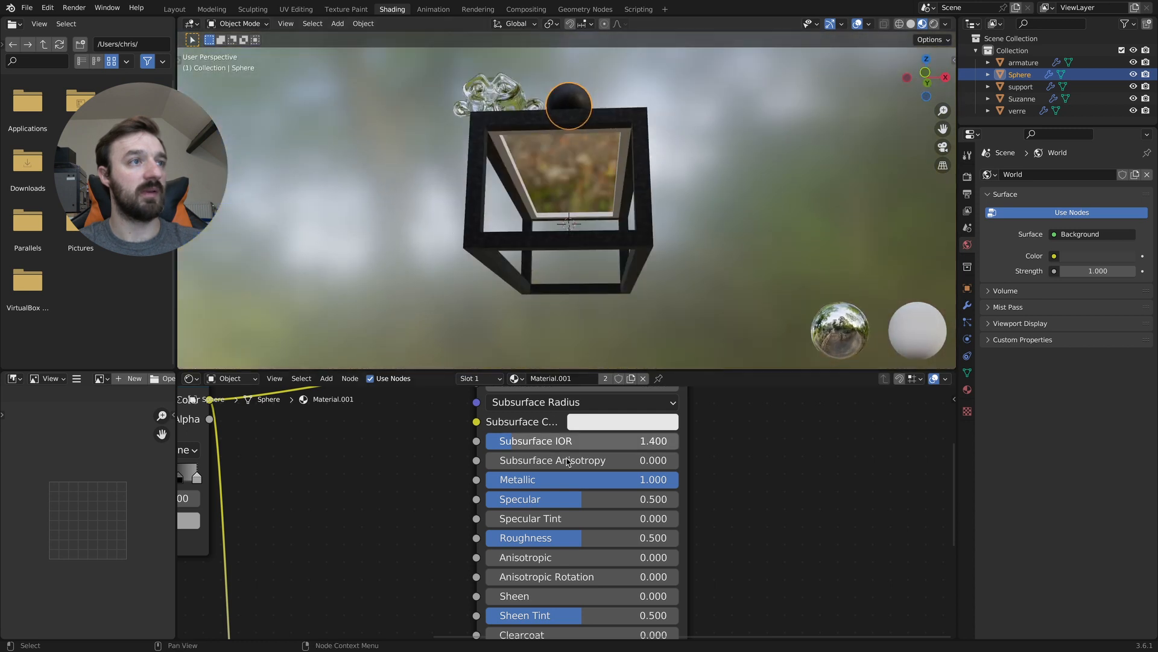
{"action": "left_click_drag", "start_coordinate": [513, 379], "coordinate": [519, 189]}
Delete the pasted monkey head and sphere from the scene together.
{"action": "middle_click_drag", "start_coordinate": [517, 170], "coordinate": [517, 224]}
{"action": "left_click_drag", "start_coordinate": [629, 75], "coordinate": [415, 113]}
{"action": "key", "text": "x"}
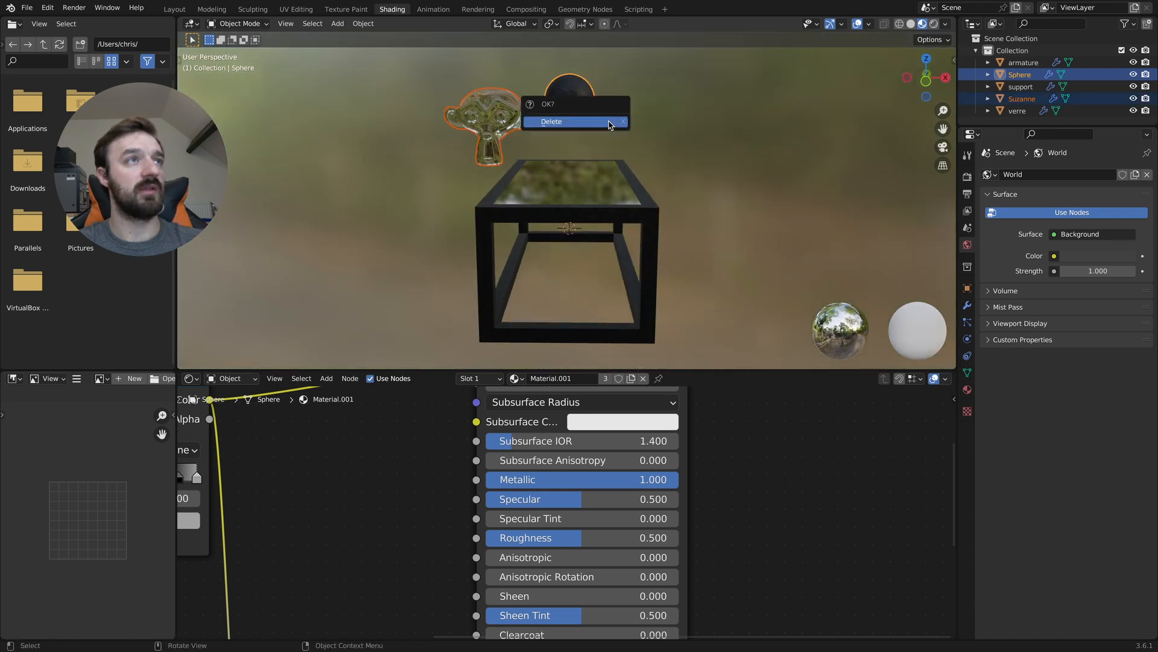
{"action": "left_click", "coordinate": [609, 124]}
{"action": "scroll", "coordinate": [610, 127], "scroll_direction": "left", "scroll_amount": 5}
{"action": "scroll", "coordinate": [610, 125], "scroll_direction": "down", "scroll_amount": 3}
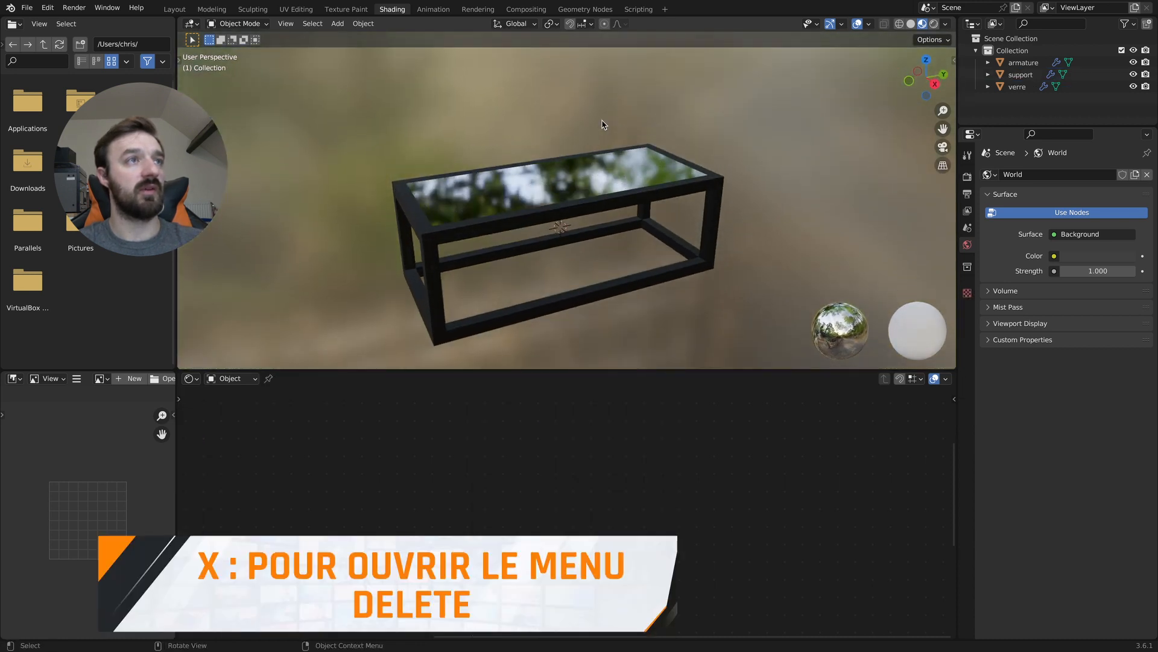